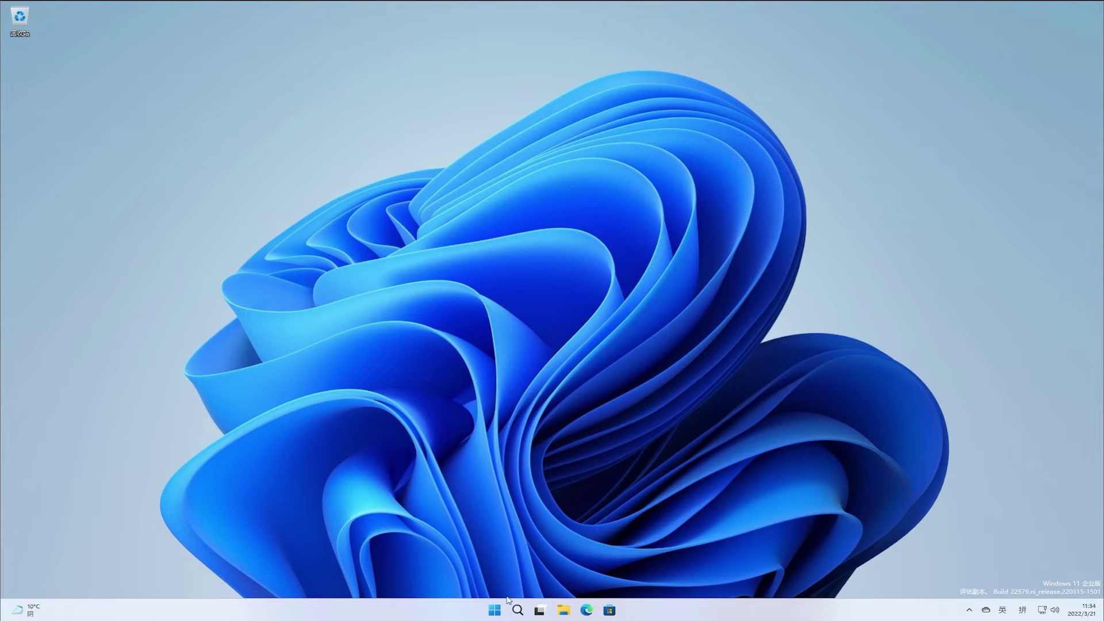
Try to turn on live captions (实时辅助字幕) in the accessibility caption settings and download the language files, and close the caption window
click(495, 610)
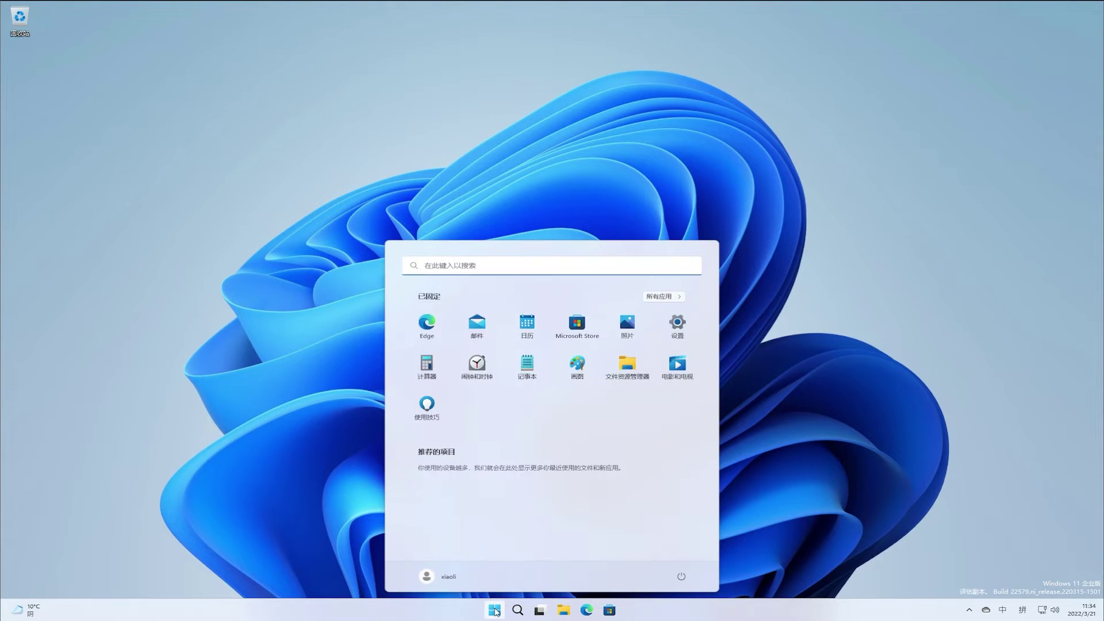
click(678, 326)
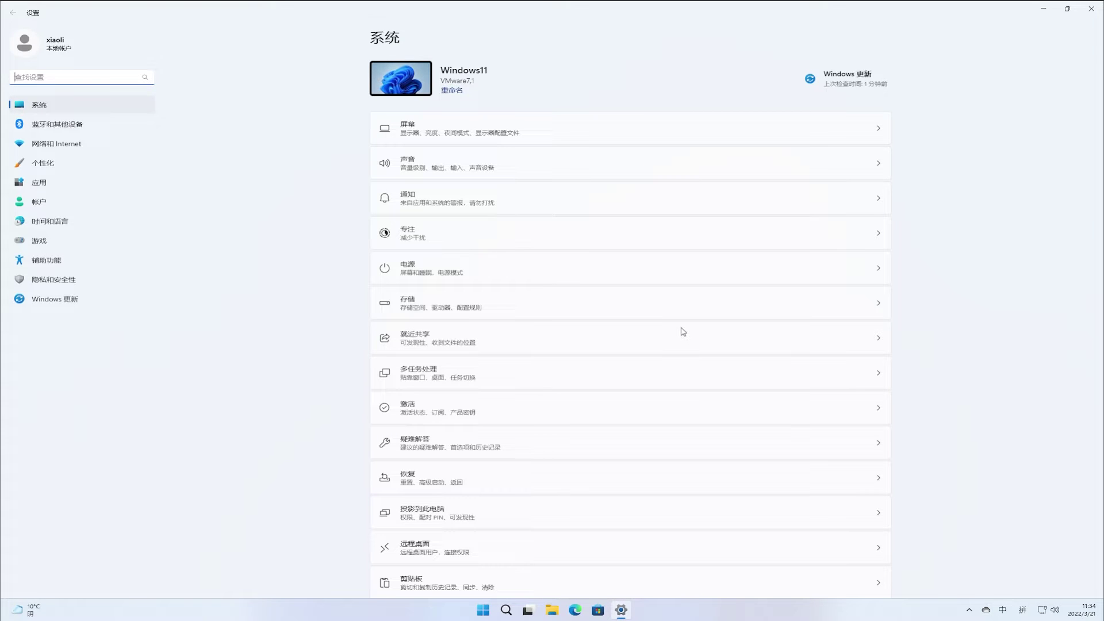
click(69, 265)
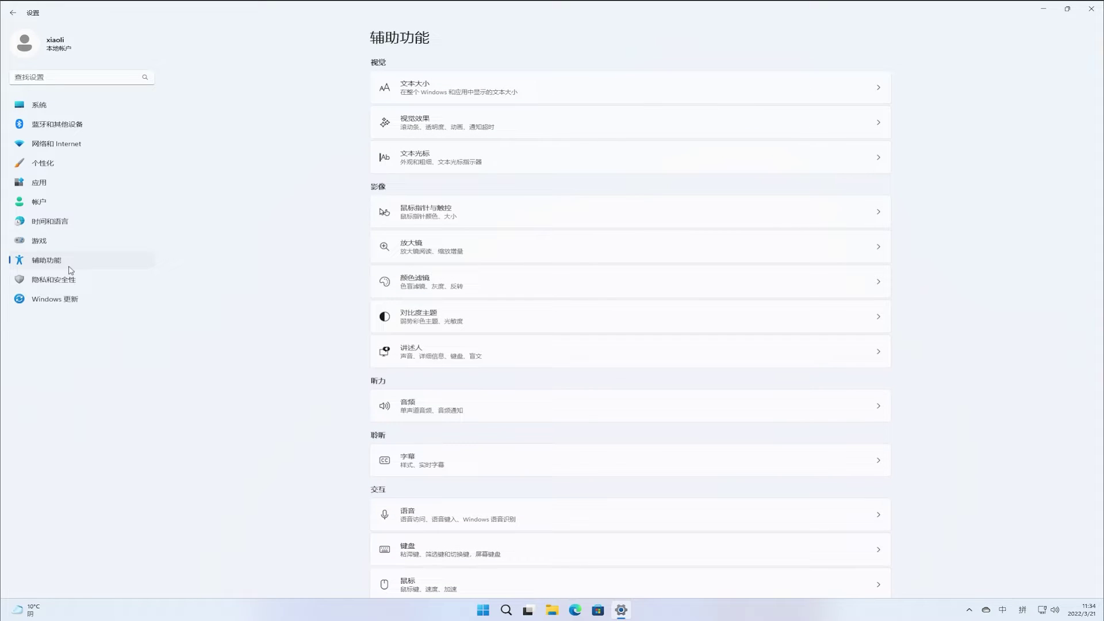
click(536, 458)
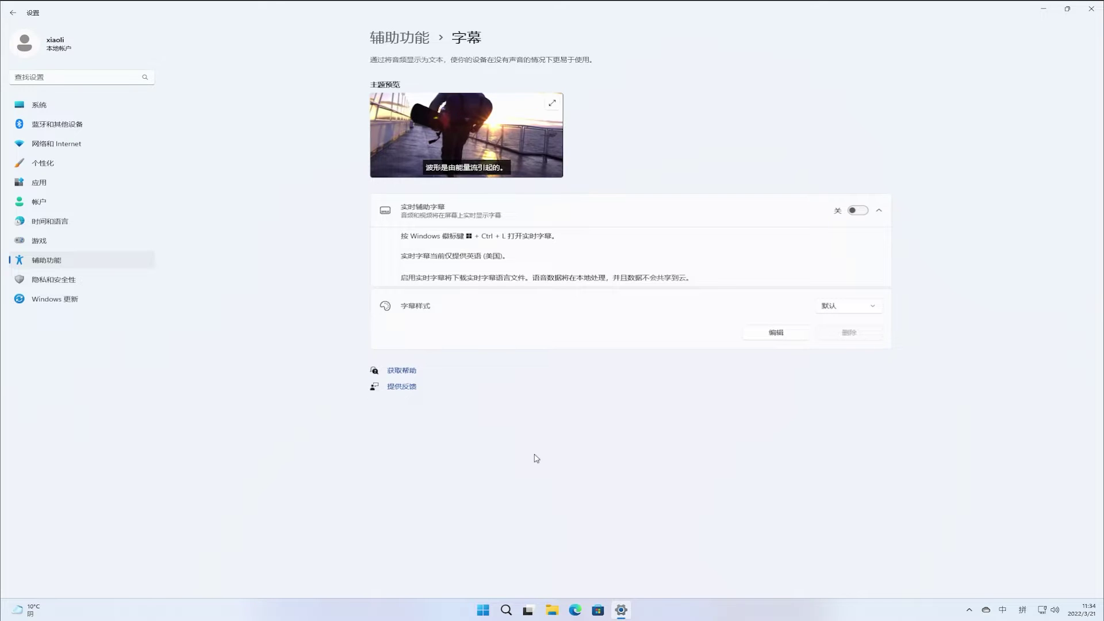
click(862, 212)
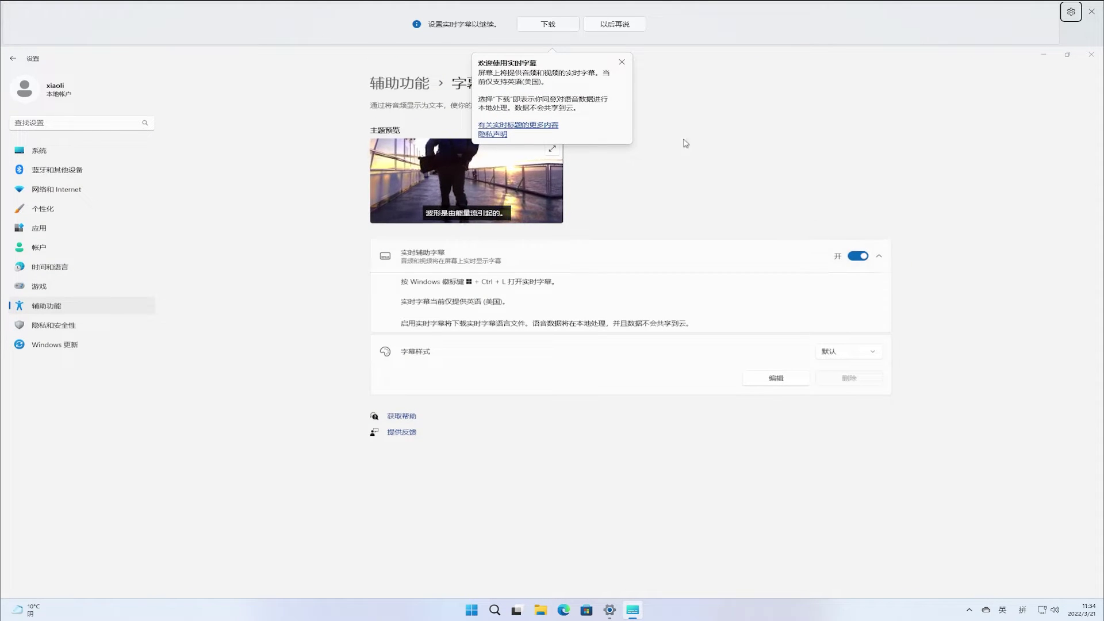
click(542, 27)
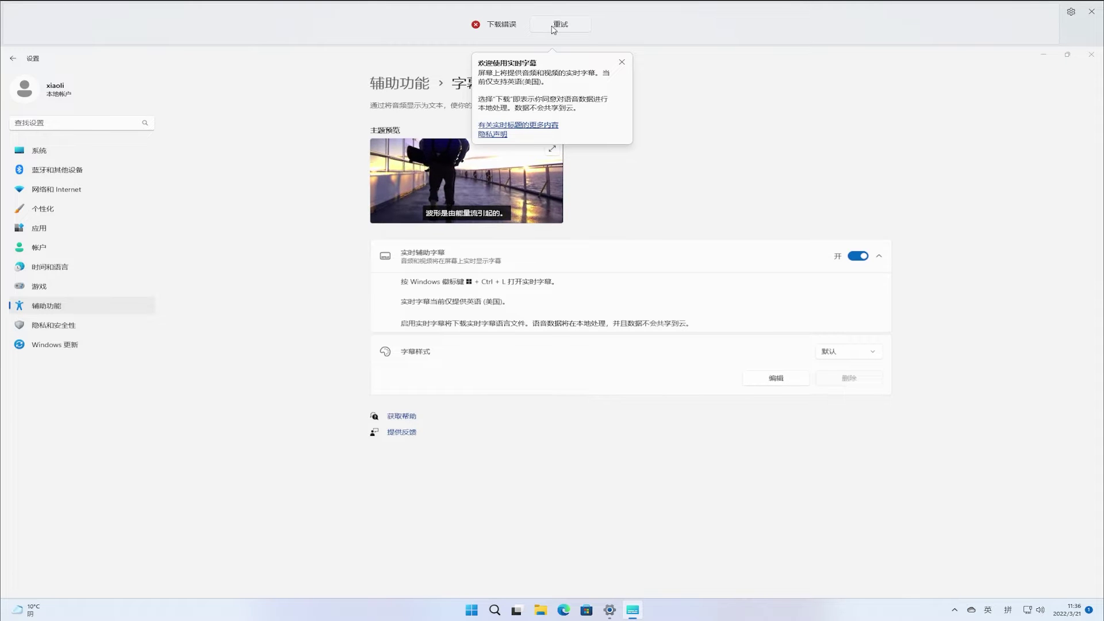
click(1091, 11)
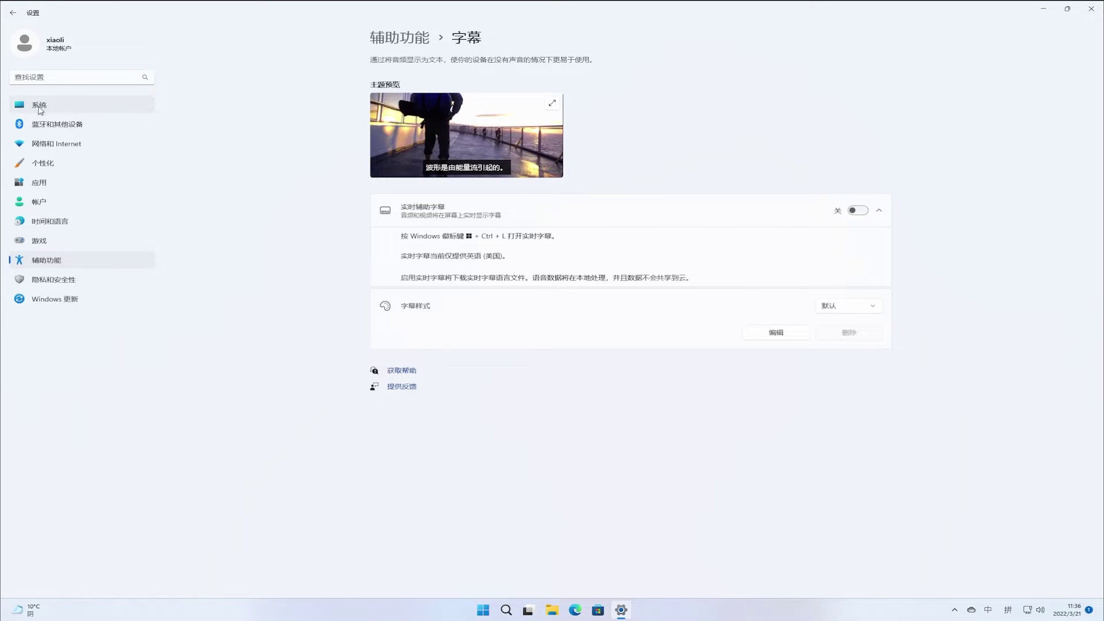
Set the Windows display language to English (United States) in the language and region settings
click(63, 227)
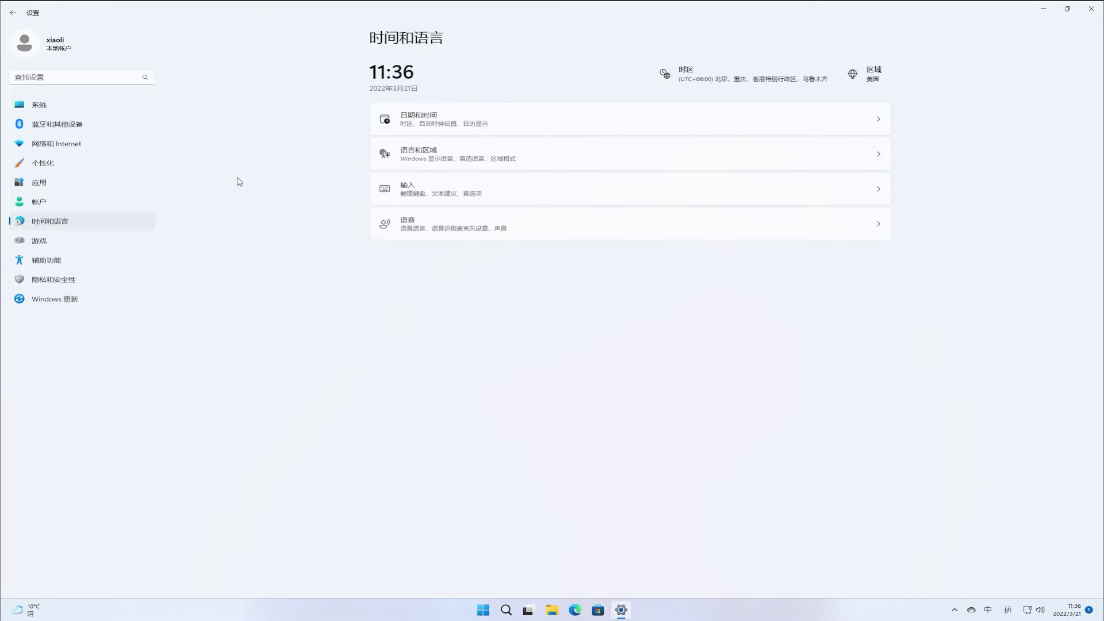
click(508, 162)
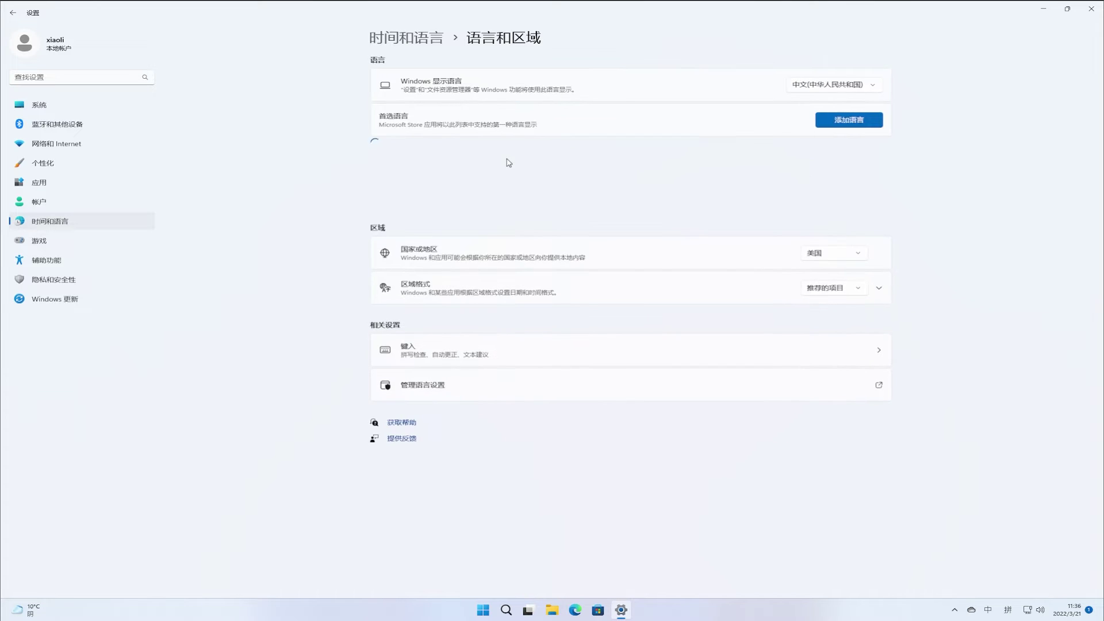
click(822, 87)
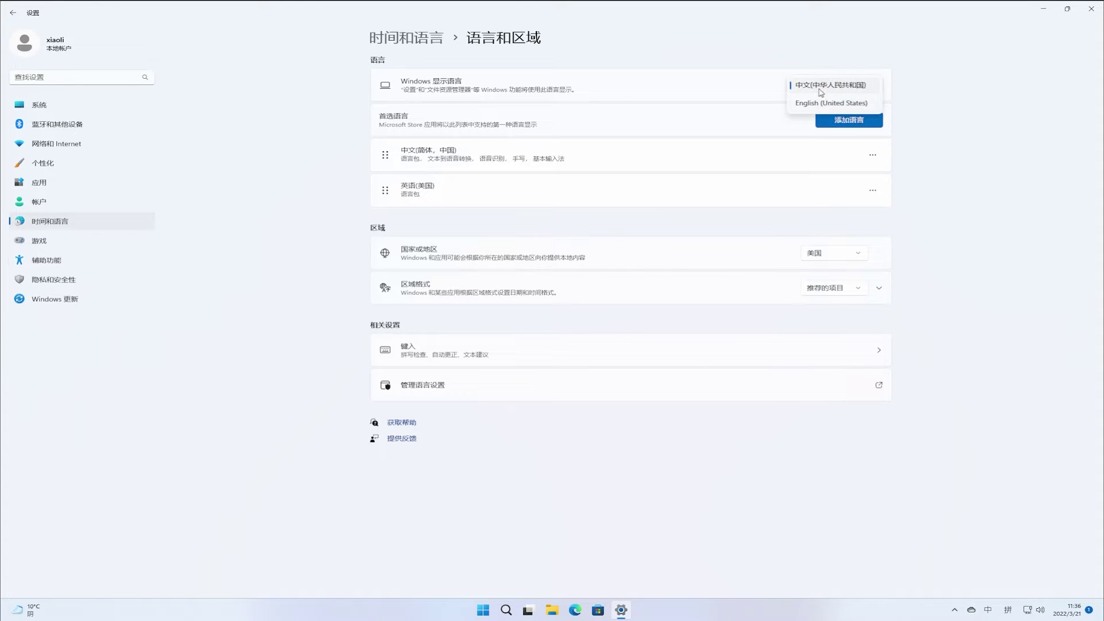
click(817, 103)
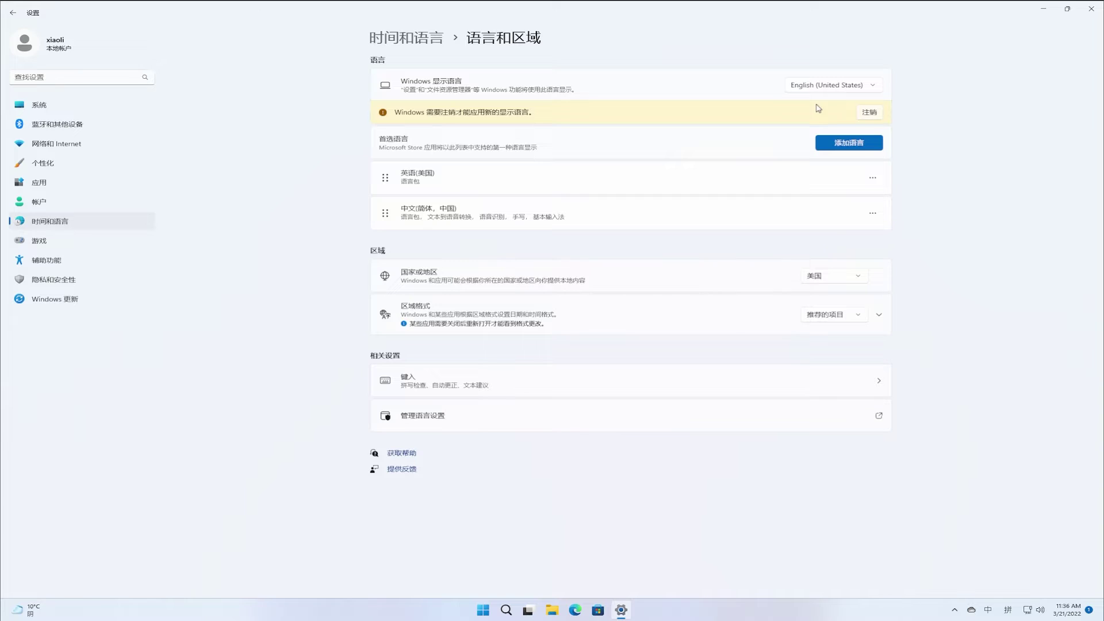
Sign out to apply the display language and sign back in to the local account
click(869, 113)
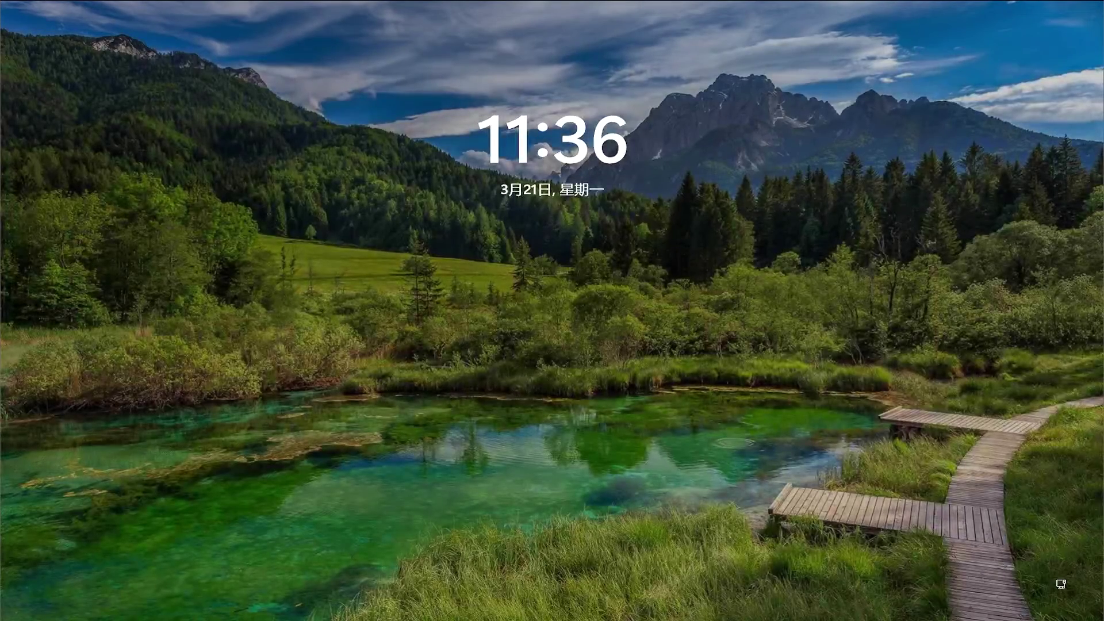
key(Return)
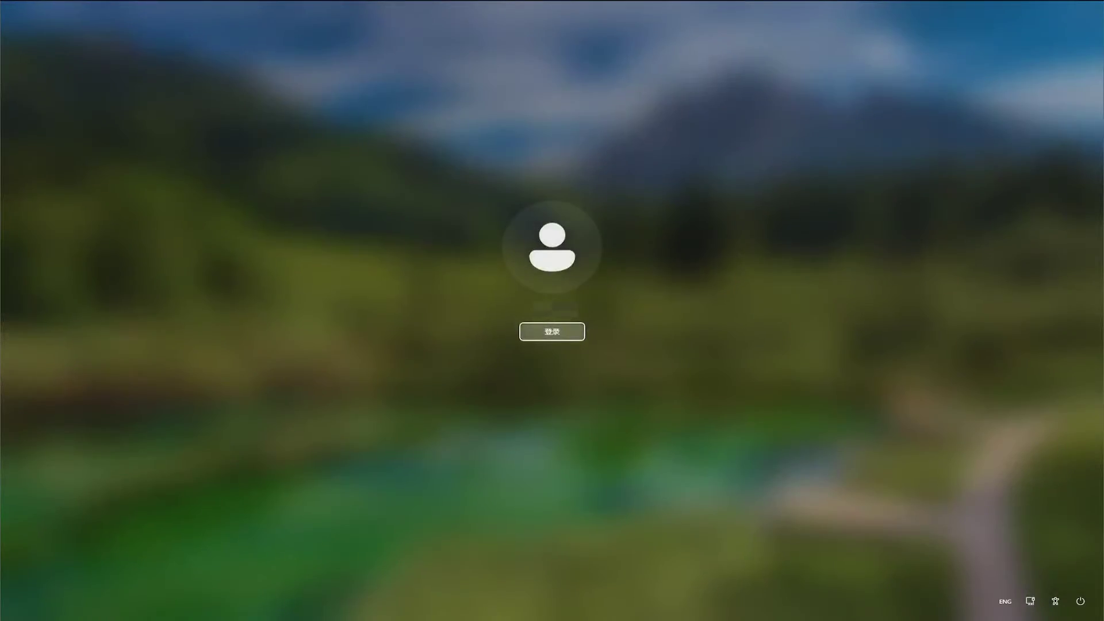
key(Return)
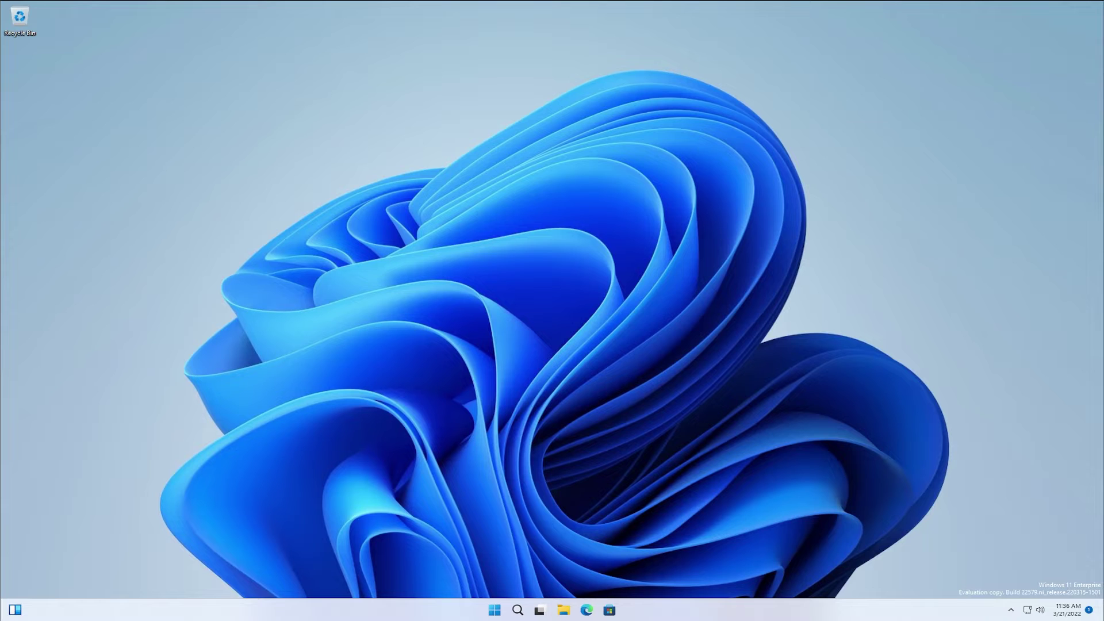
Turn on Live captions in the Accessibility caption settings and play the 2022-03-21 video from Documents
click(496, 614)
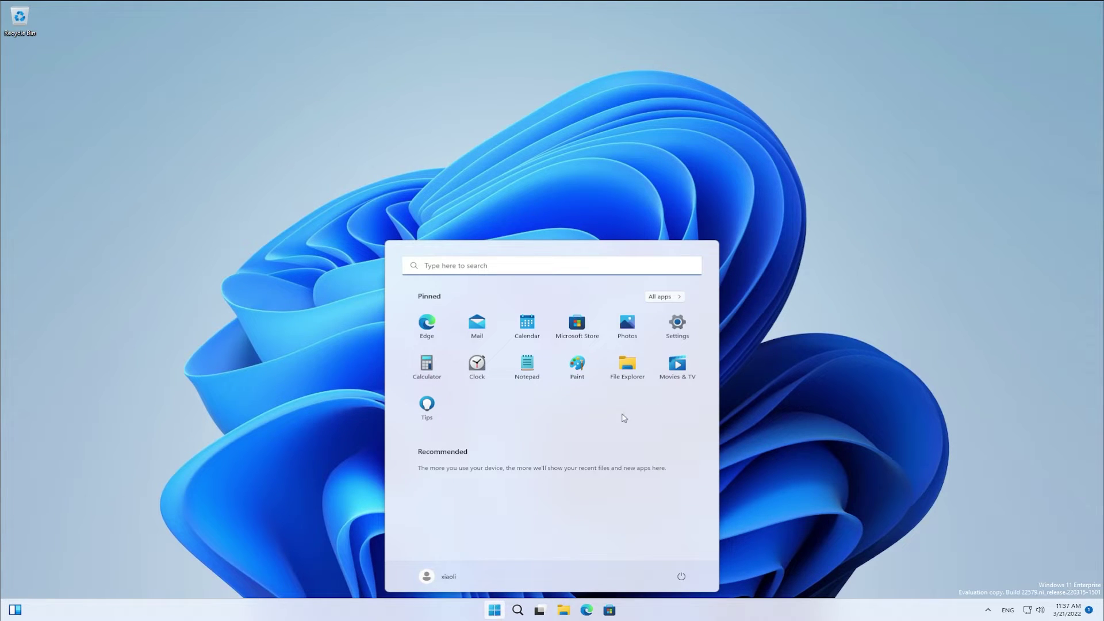
click(684, 334)
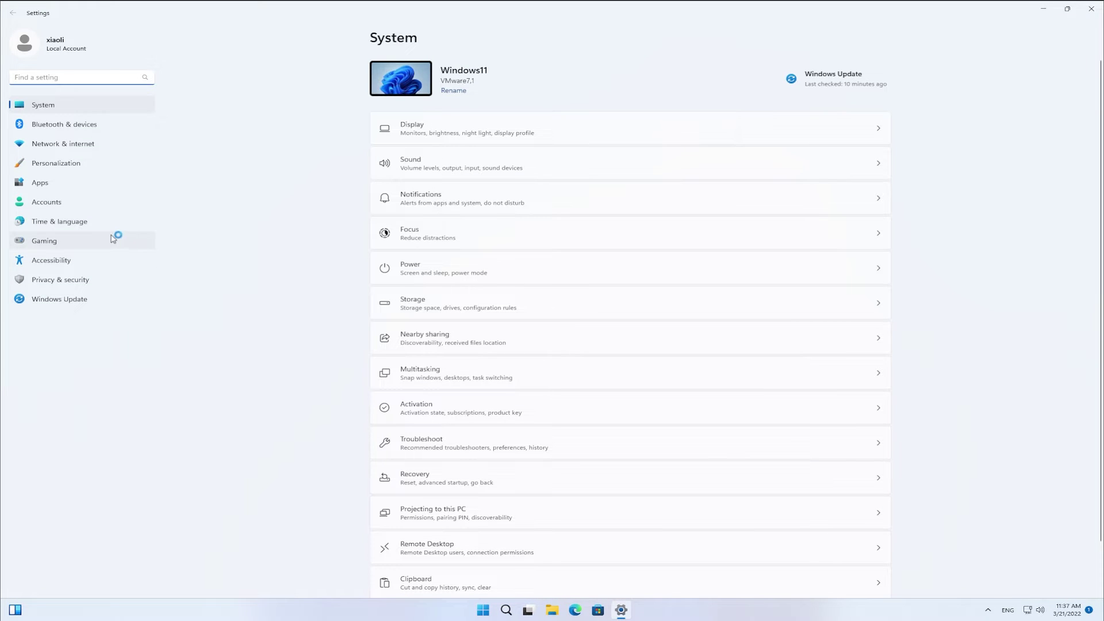
click(87, 264)
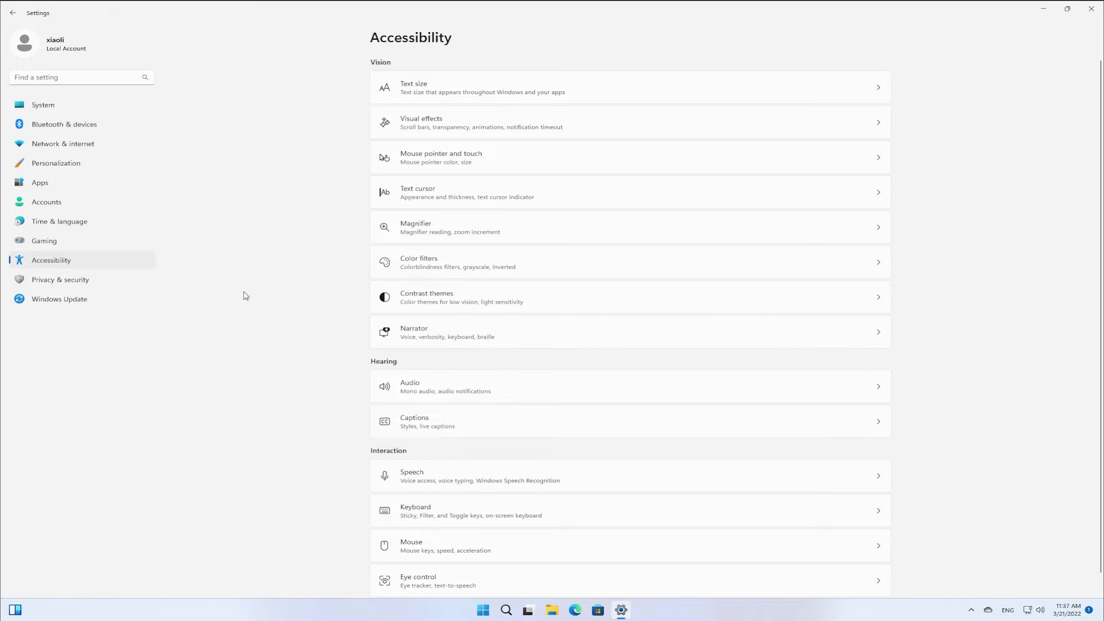
click(876, 423)
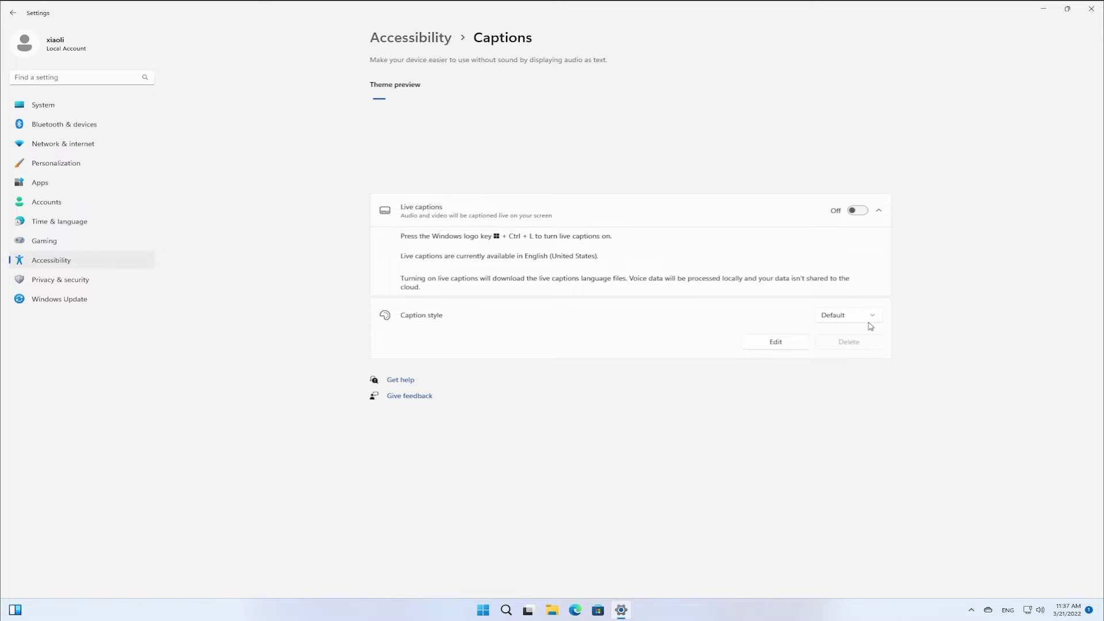
click(857, 211)
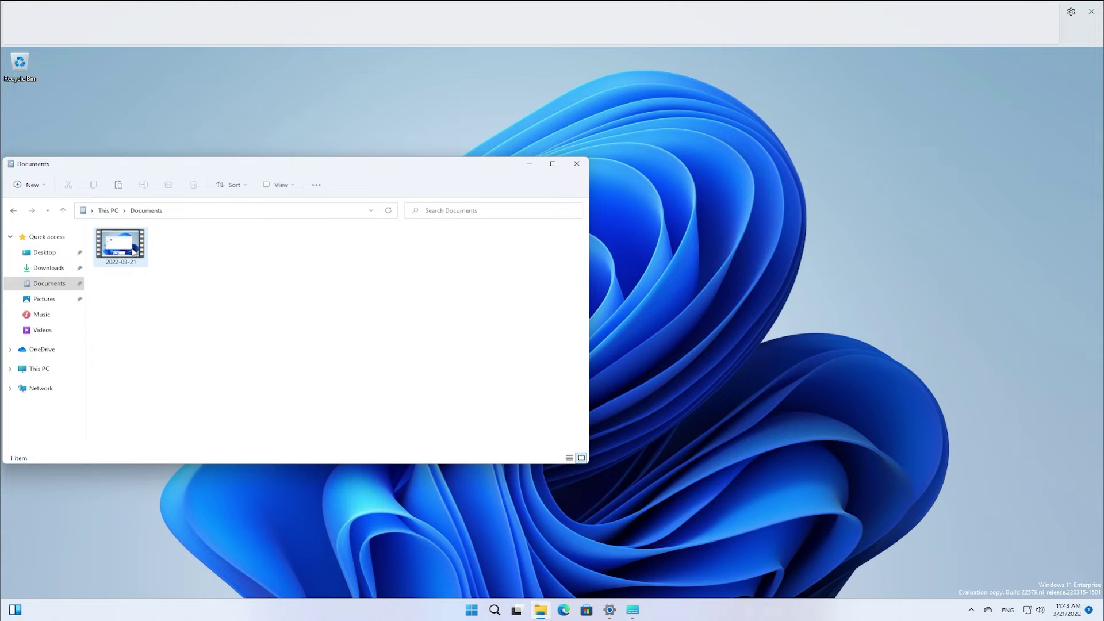
double_click(134, 252)
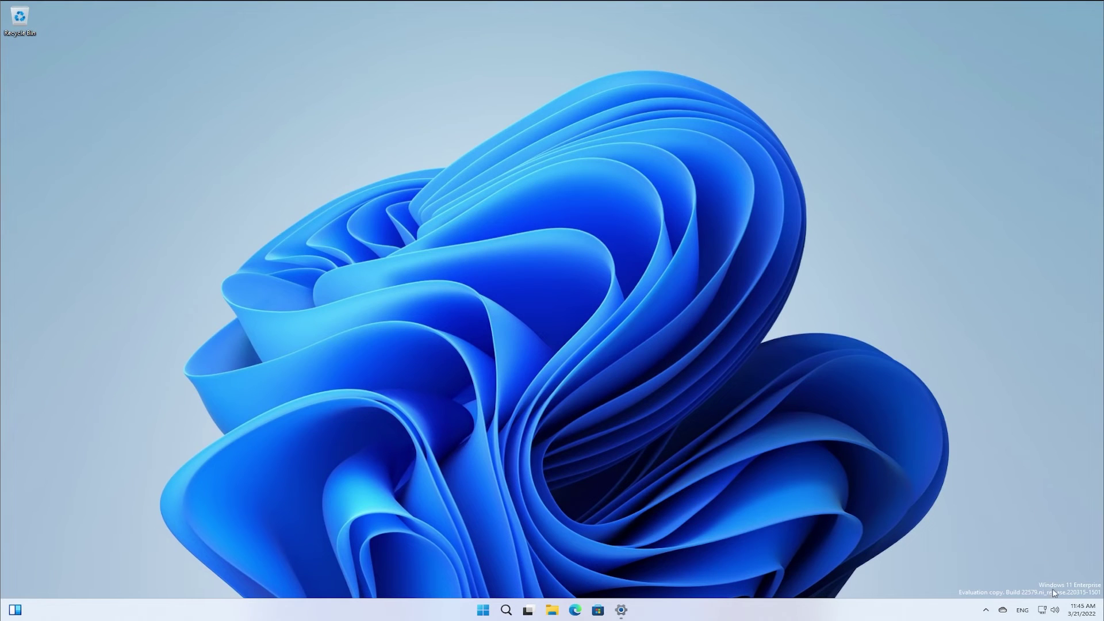
Turn on Live captions through the Accessibility options of the quick settings
click(1048, 614)
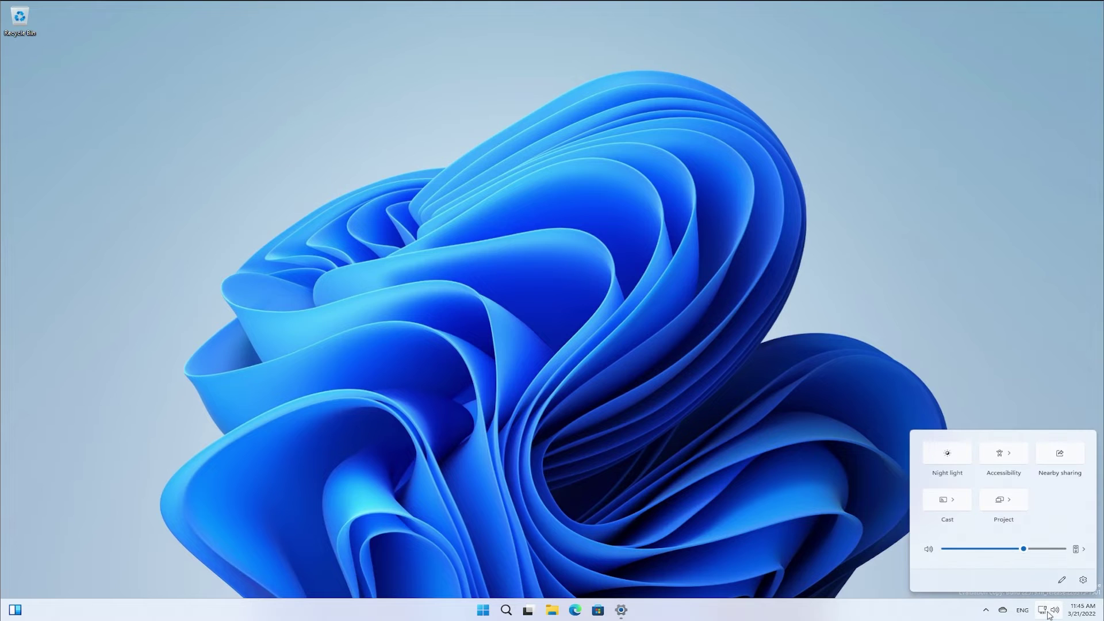
click(1005, 463)
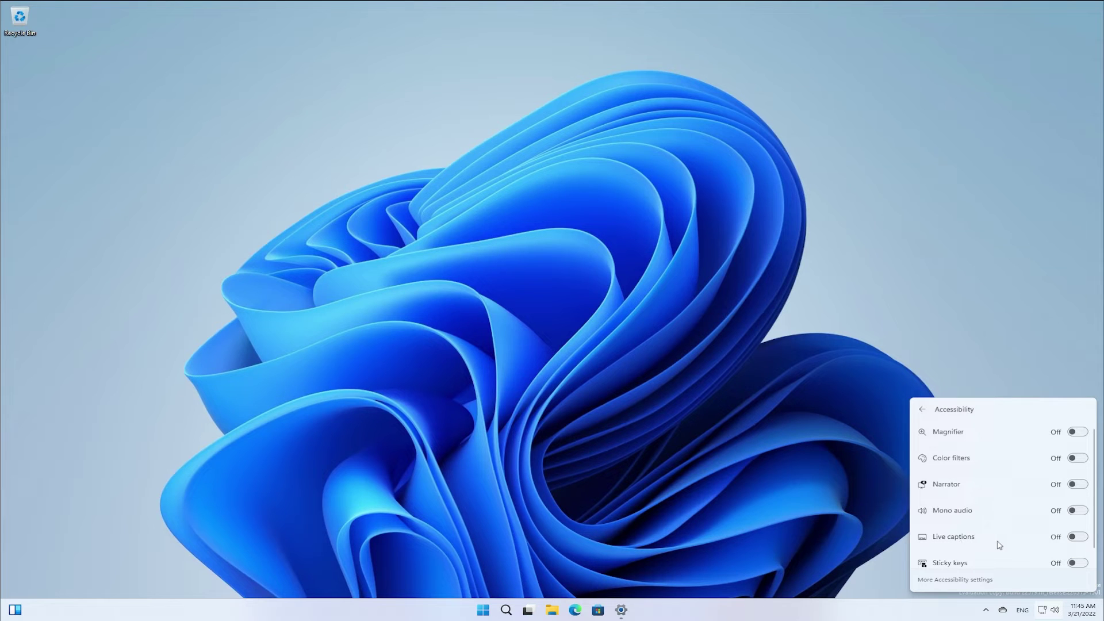
click(1076, 538)
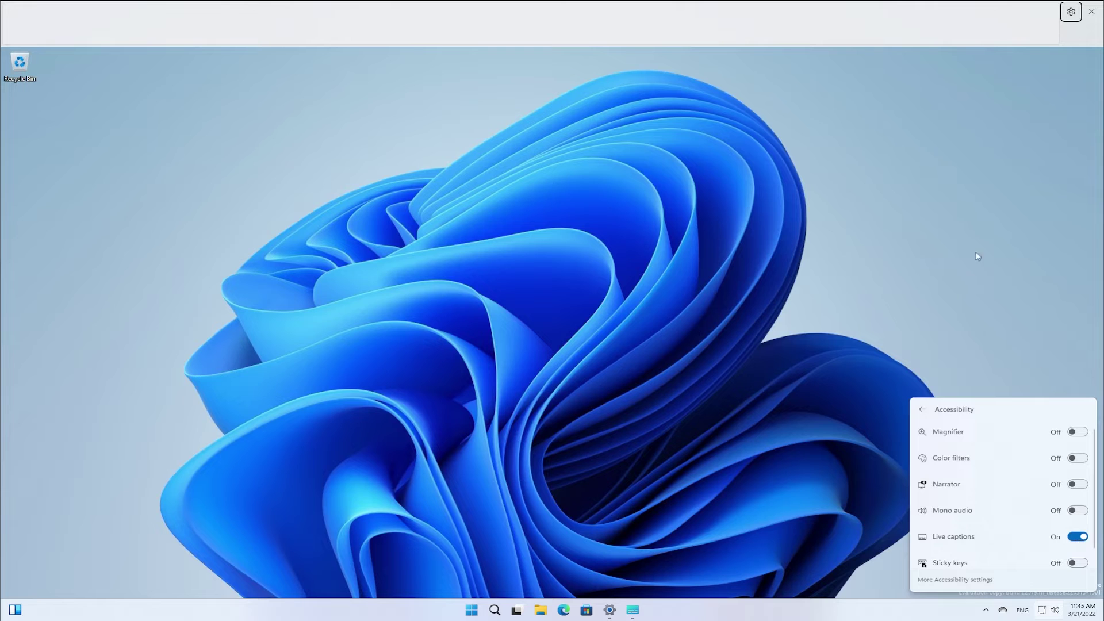
click(874, 21)
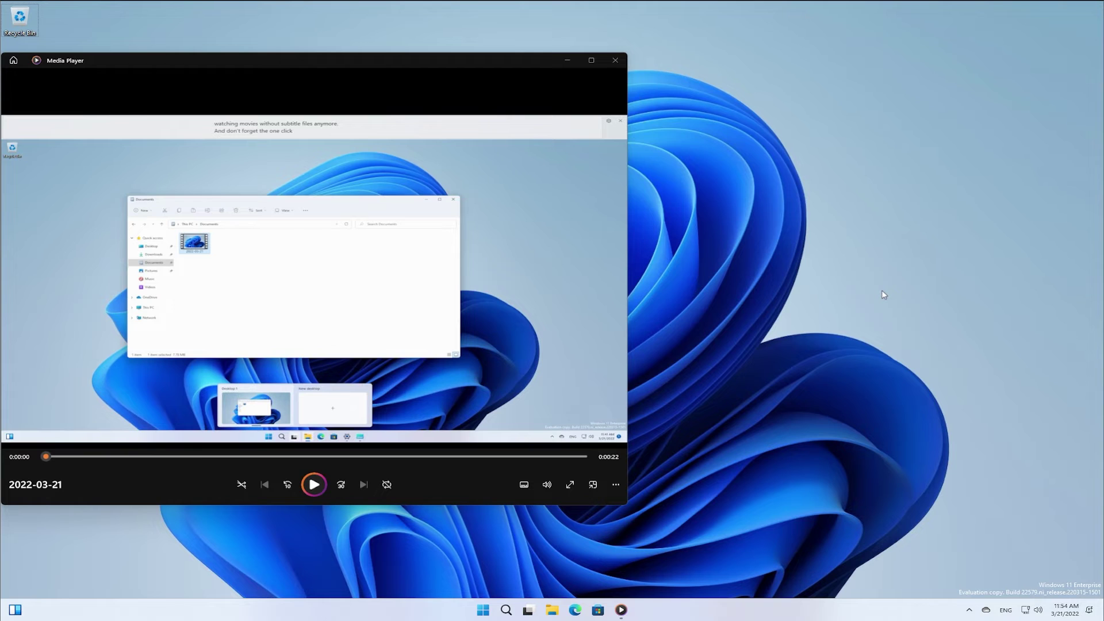
Start live captions directly from the desktop and play the 2022-03-21 video in Media Player
key(ctrl+super+l)
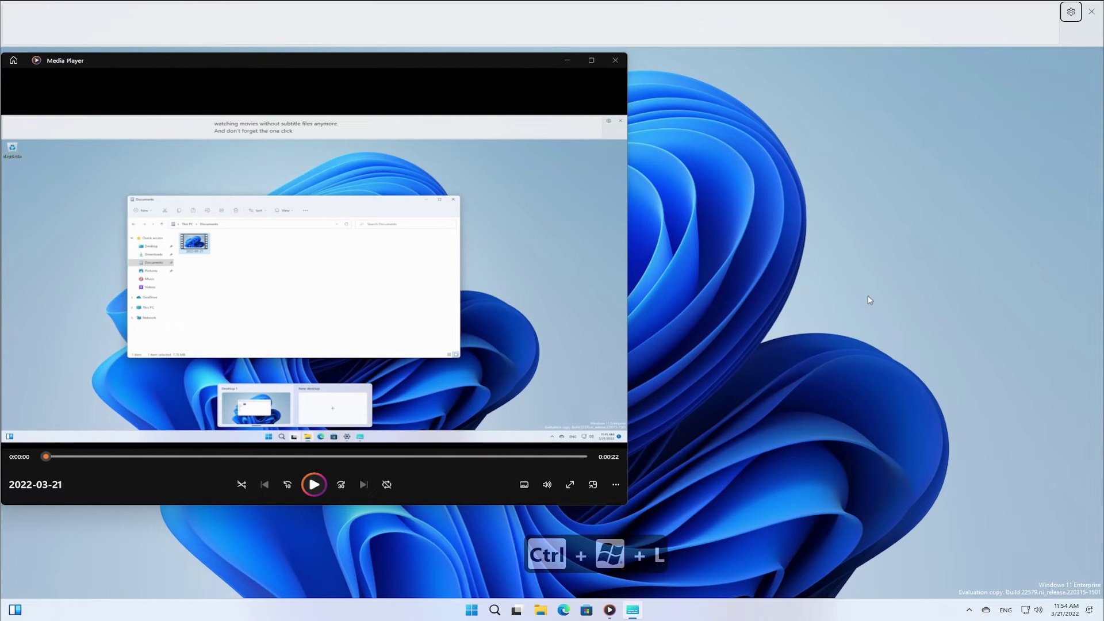
click(313, 484)
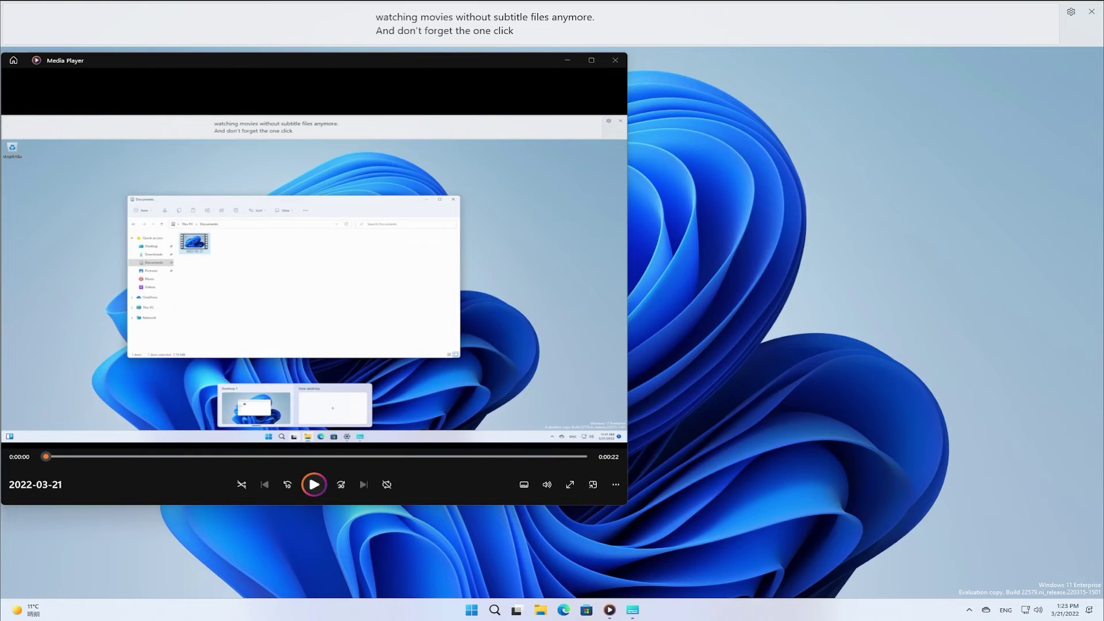
Set the live captions position to Bottom
click(1070, 11)
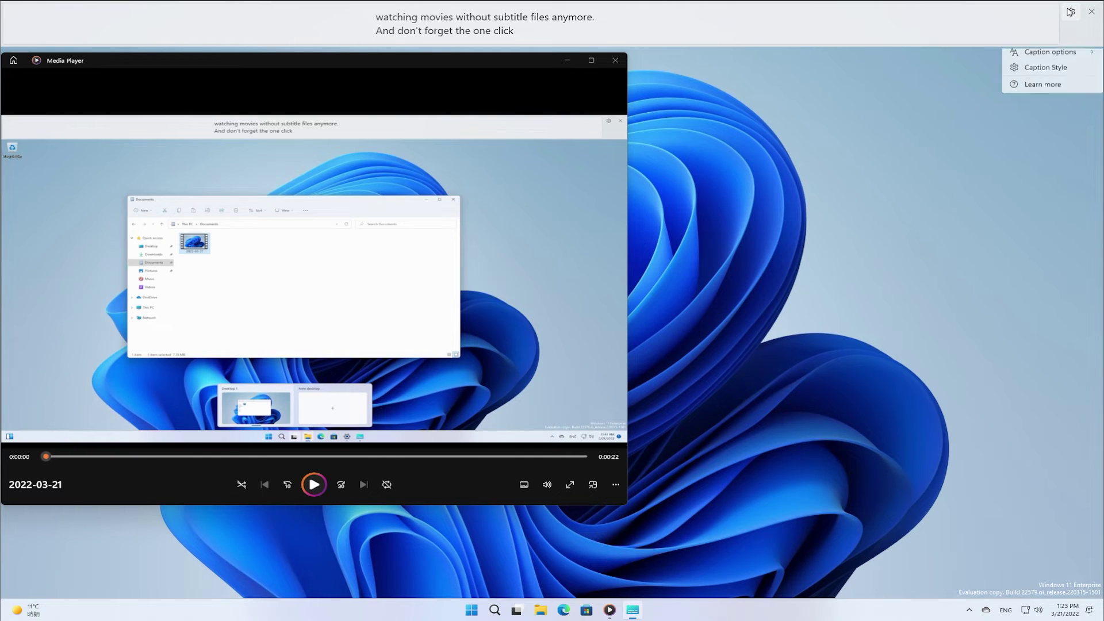
mouse_move(1055, 62)
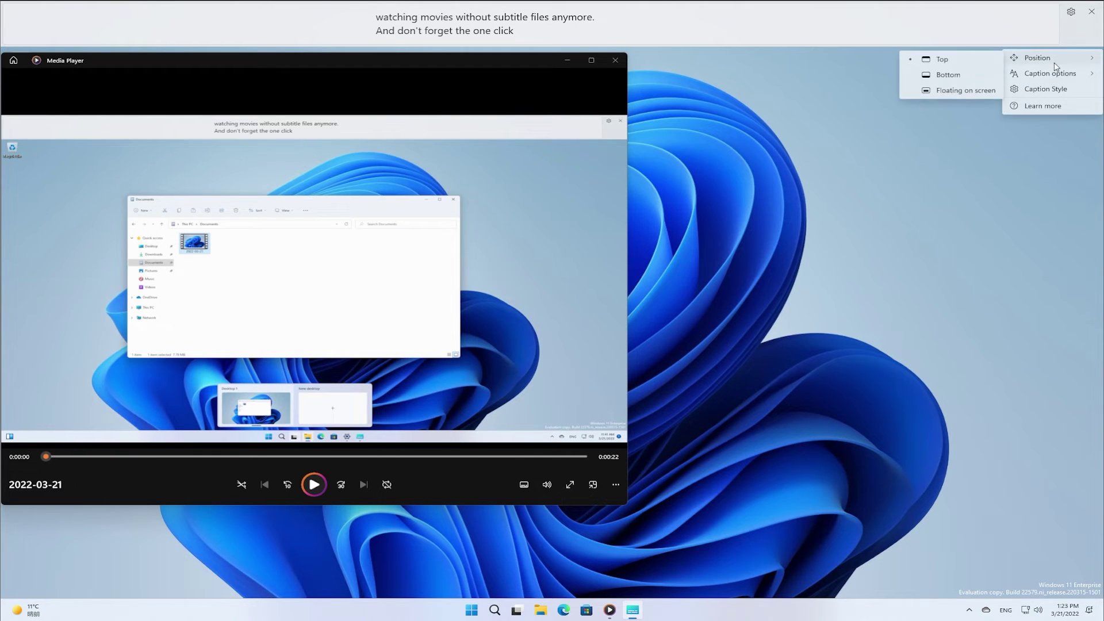
click(967, 78)
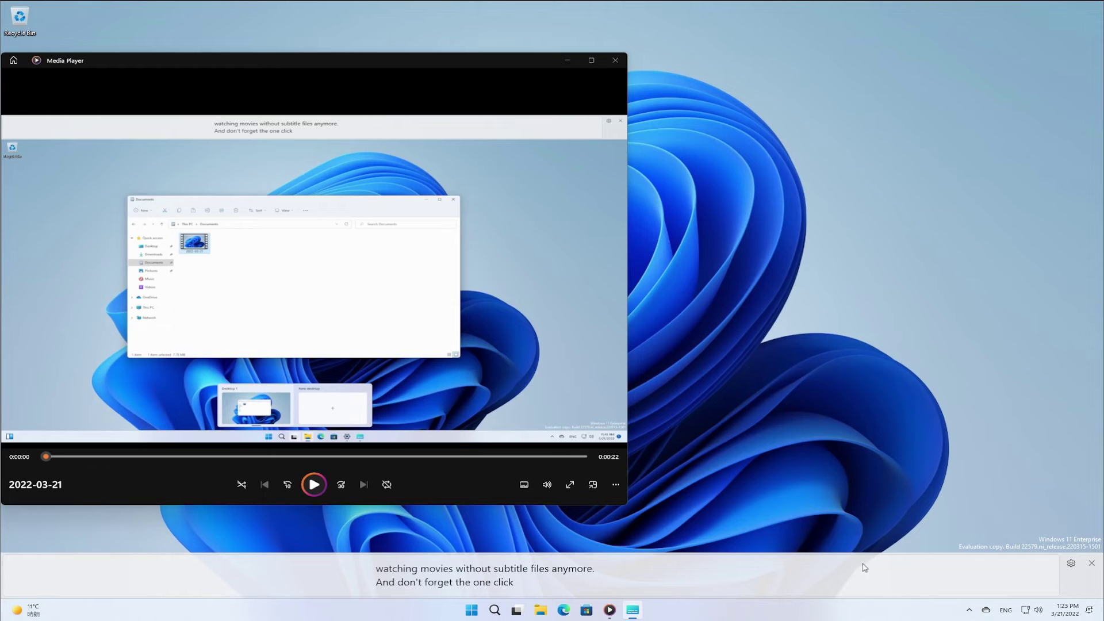
Change the live captions position to Floating on screen
click(1069, 565)
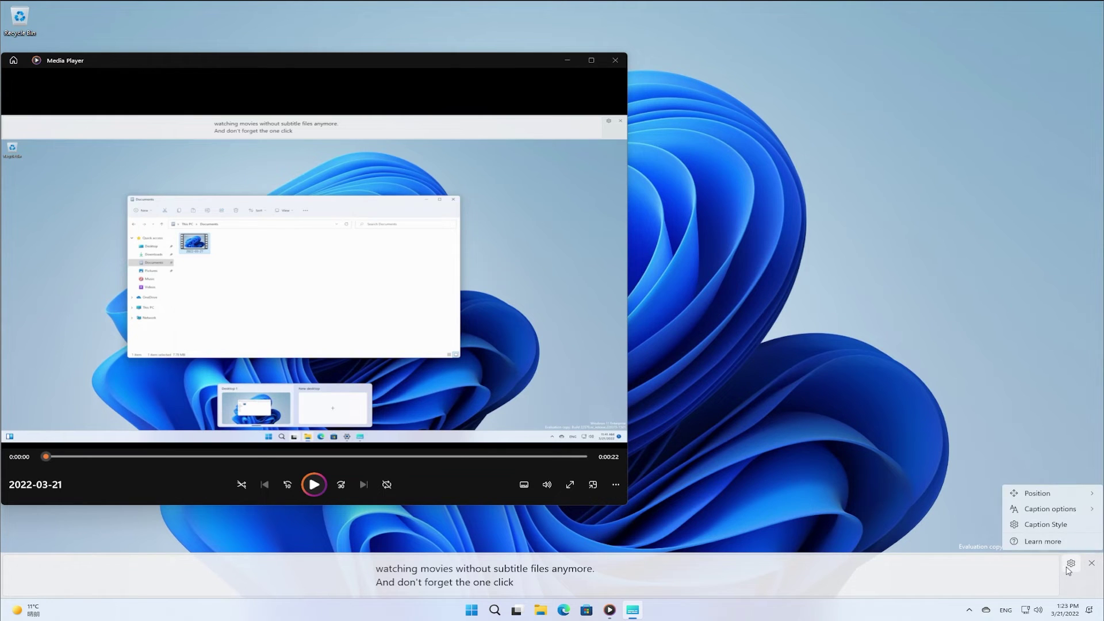
mouse_move(1064, 497)
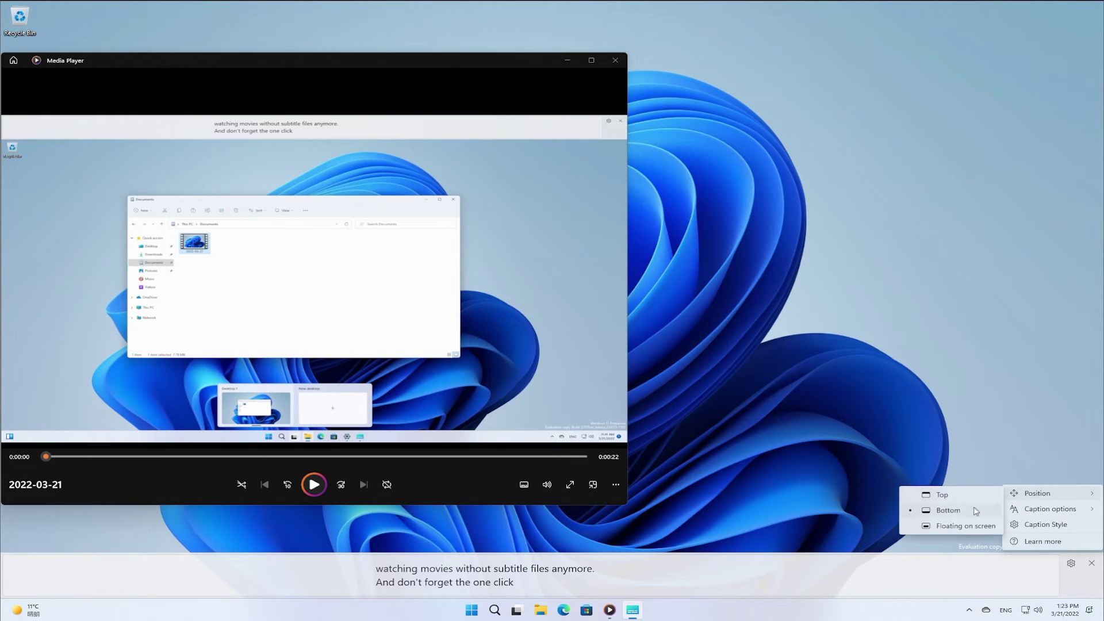
click(968, 526)
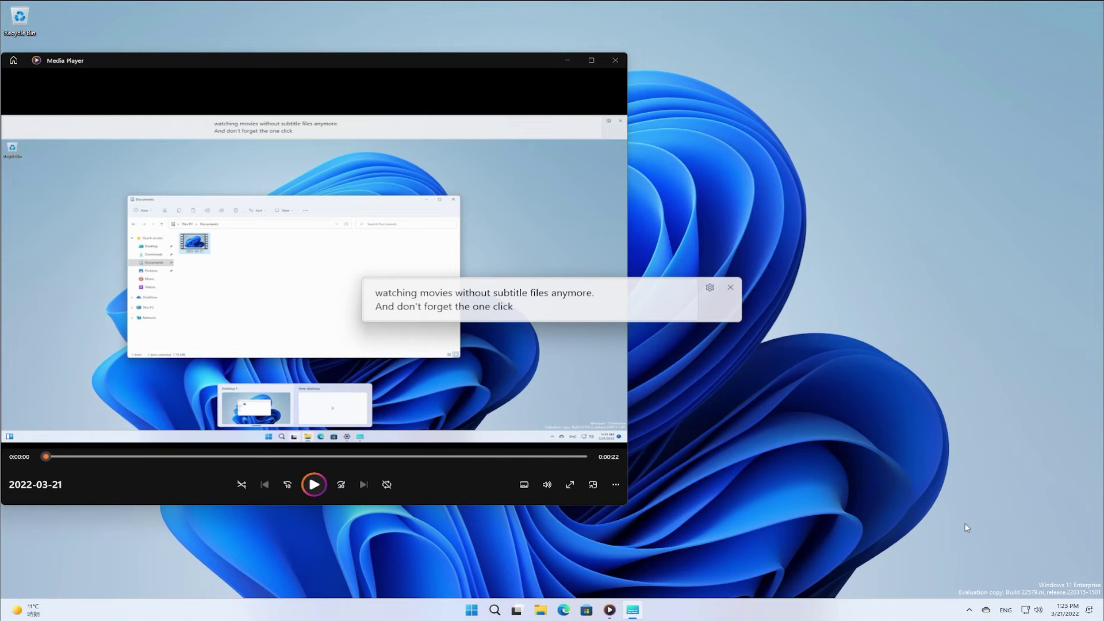
Set the live captions position back to Top
click(708, 288)
mouse_move(711, 221)
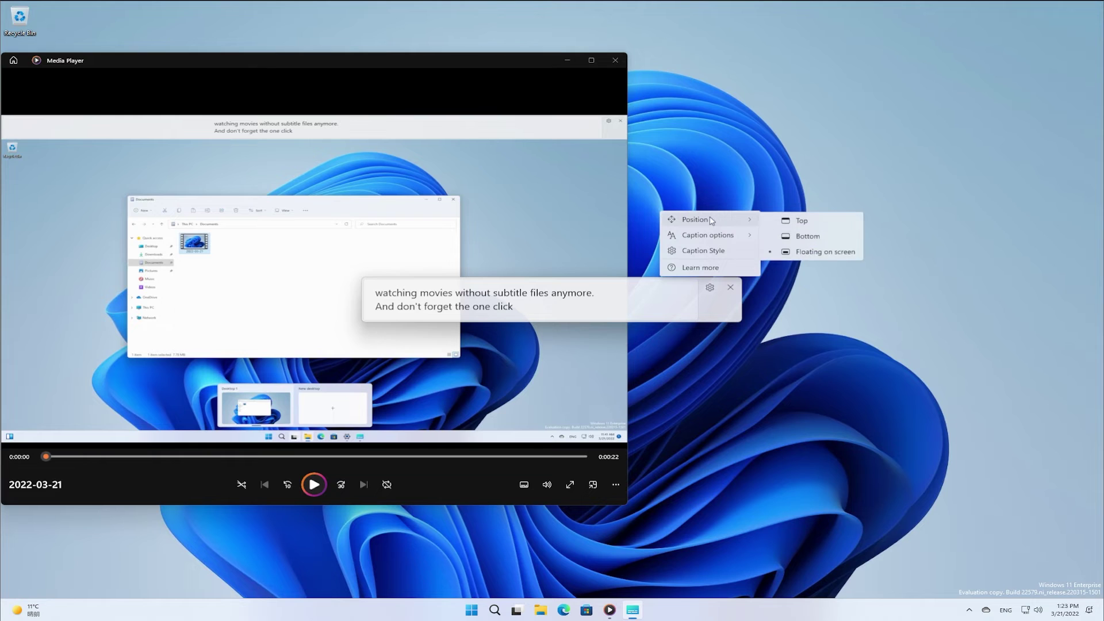
click(775, 221)
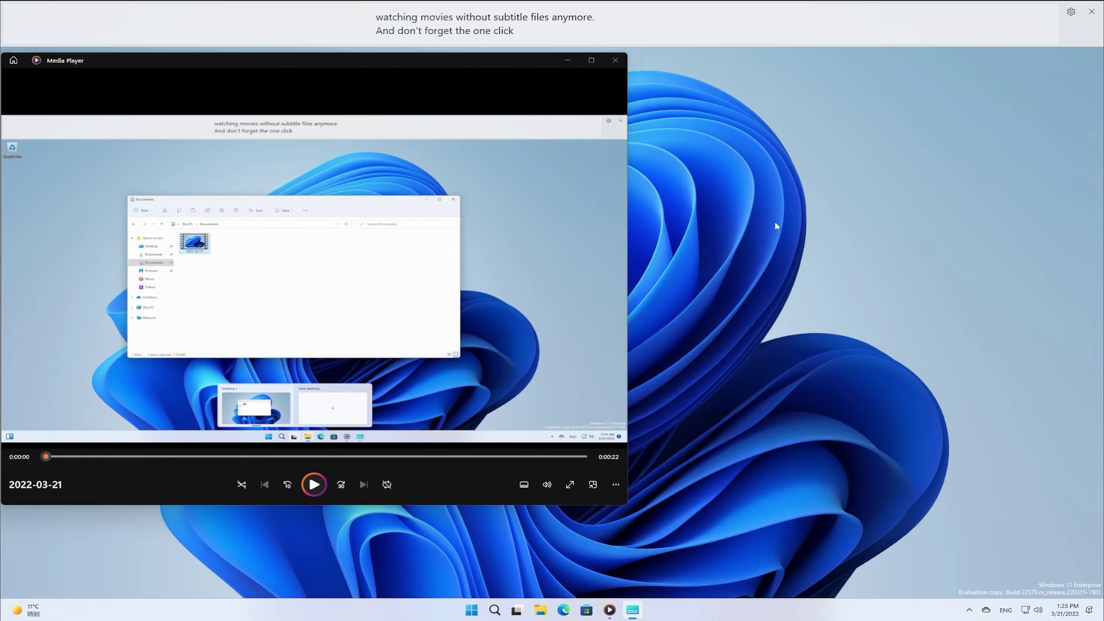
Turn on Filter profanity and Include microphone audio in the live captions options
click(1070, 12)
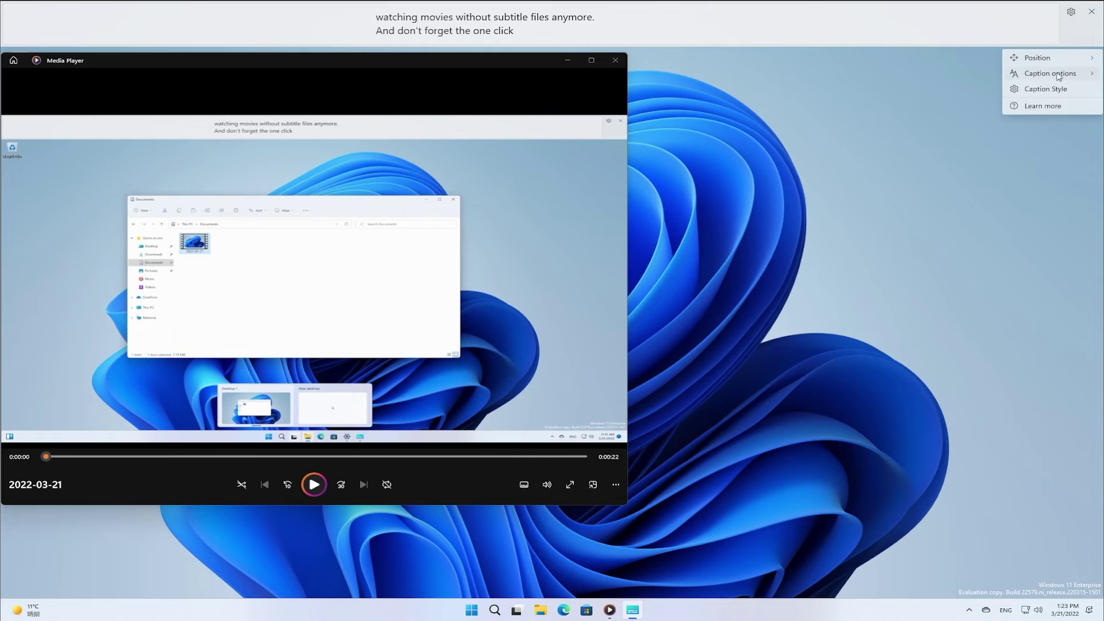
mouse_move(1058, 78)
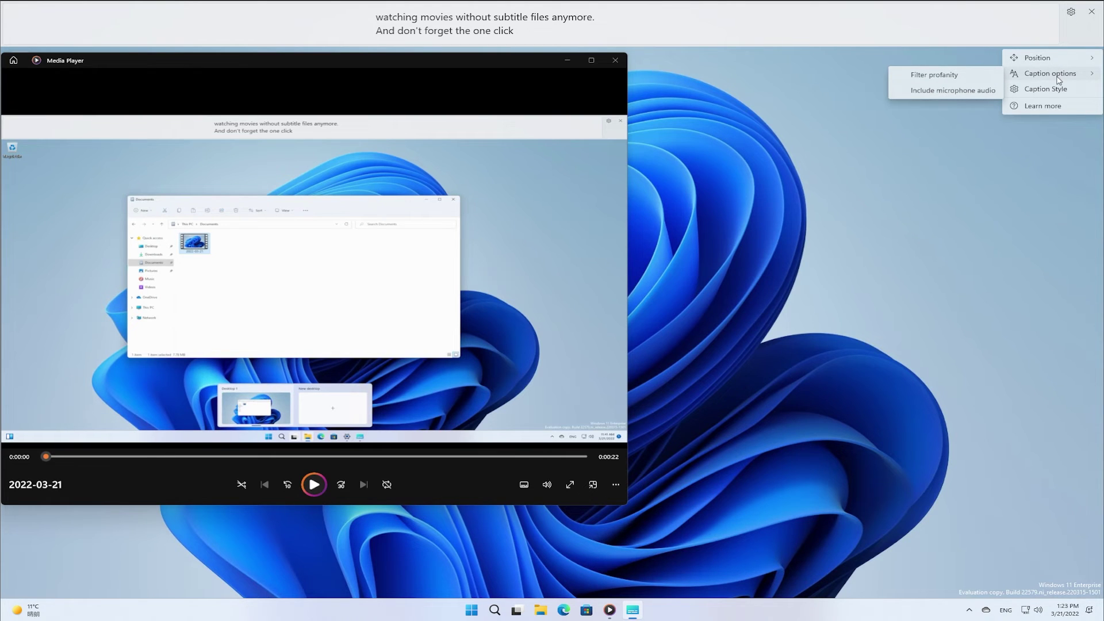
click(945, 77)
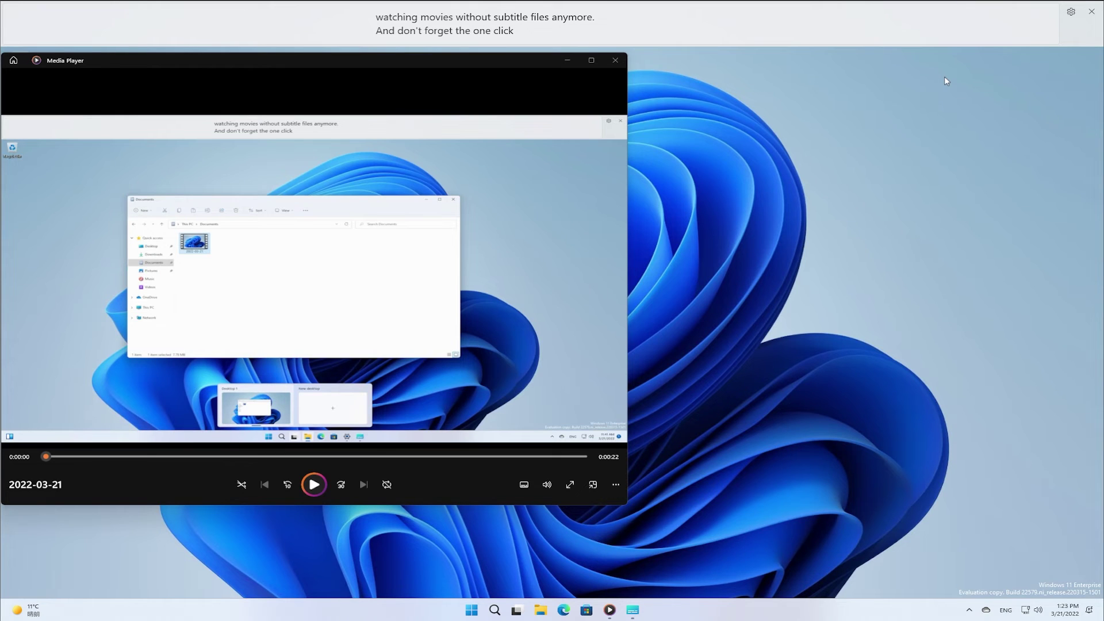
click(1070, 12)
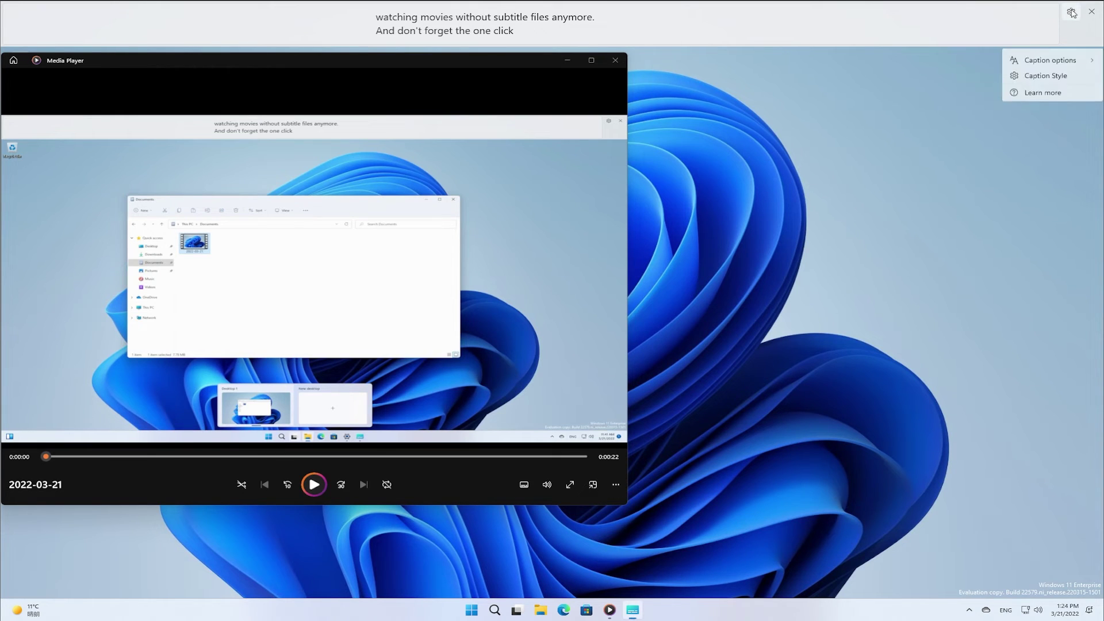
mouse_move(1062, 78)
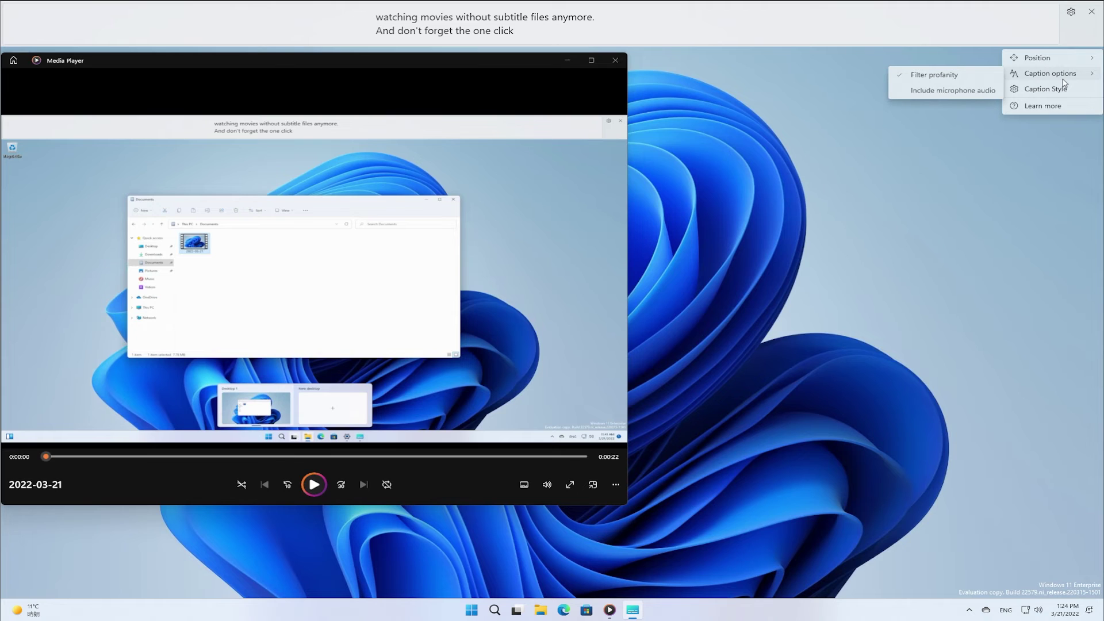
click(974, 92)
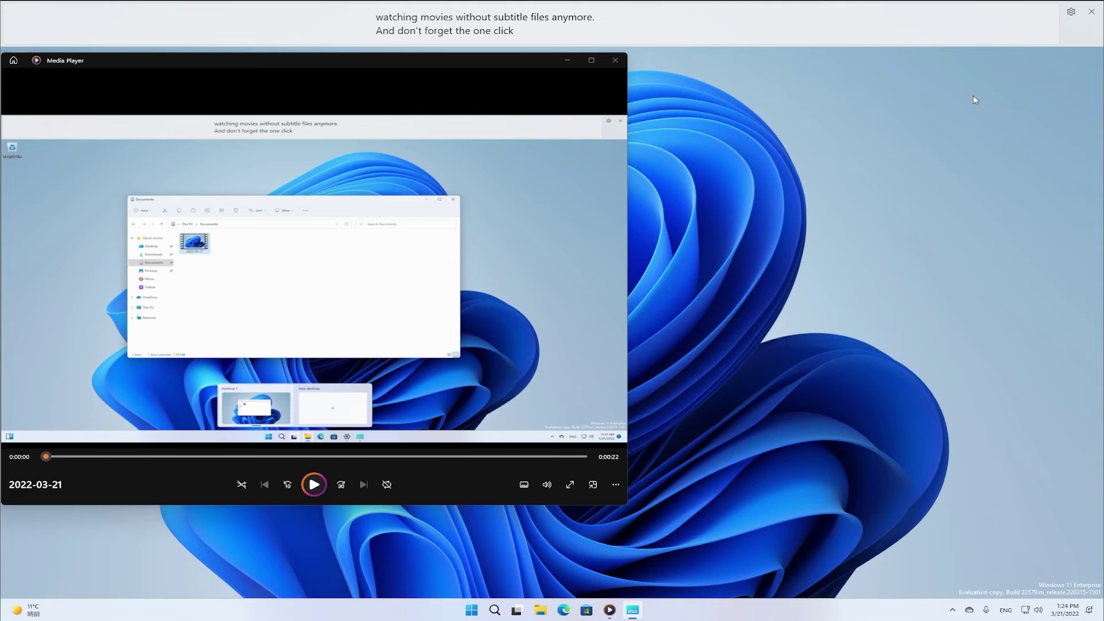
Go to the caption style settings from live captions and open the Default style for editing
click(1071, 13)
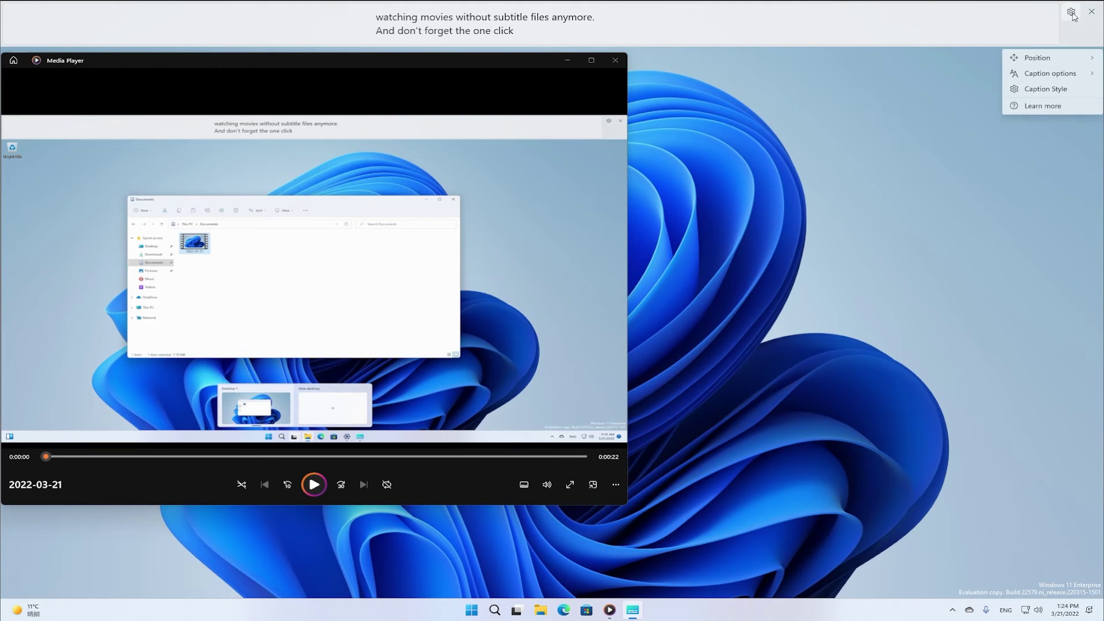
click(1061, 90)
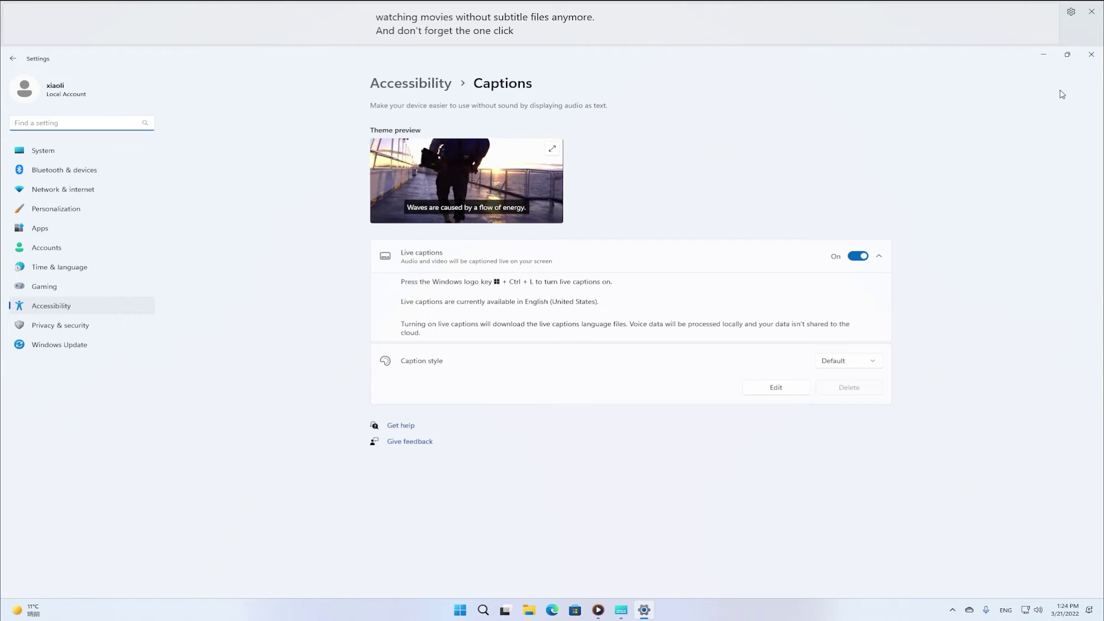
click(791, 388)
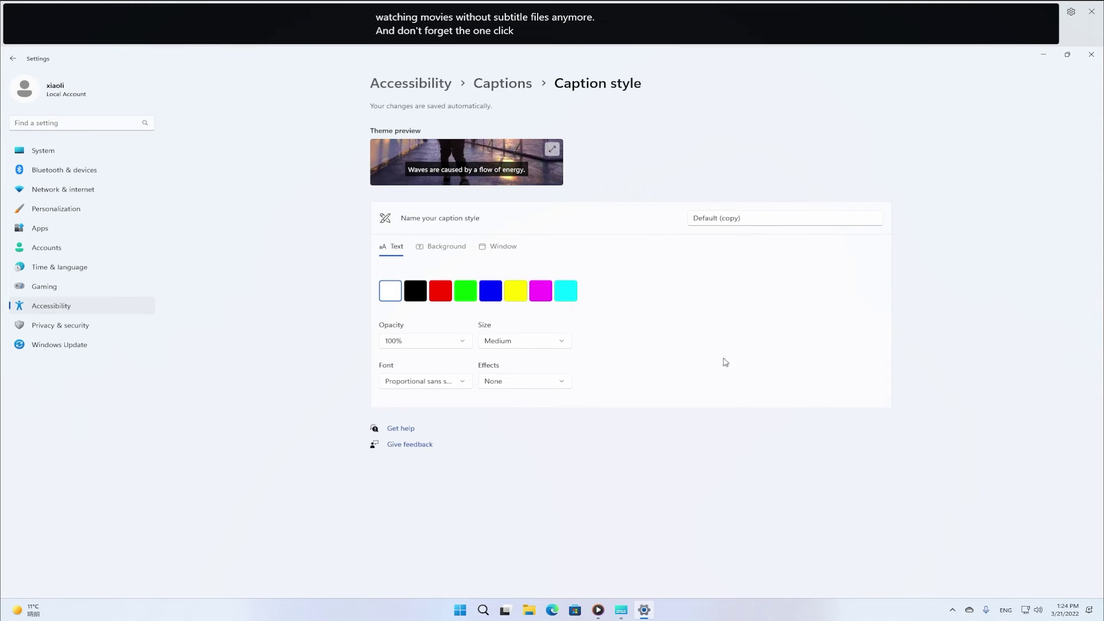
Try red and green as the caption text color, and settle on yellow
click(446, 297)
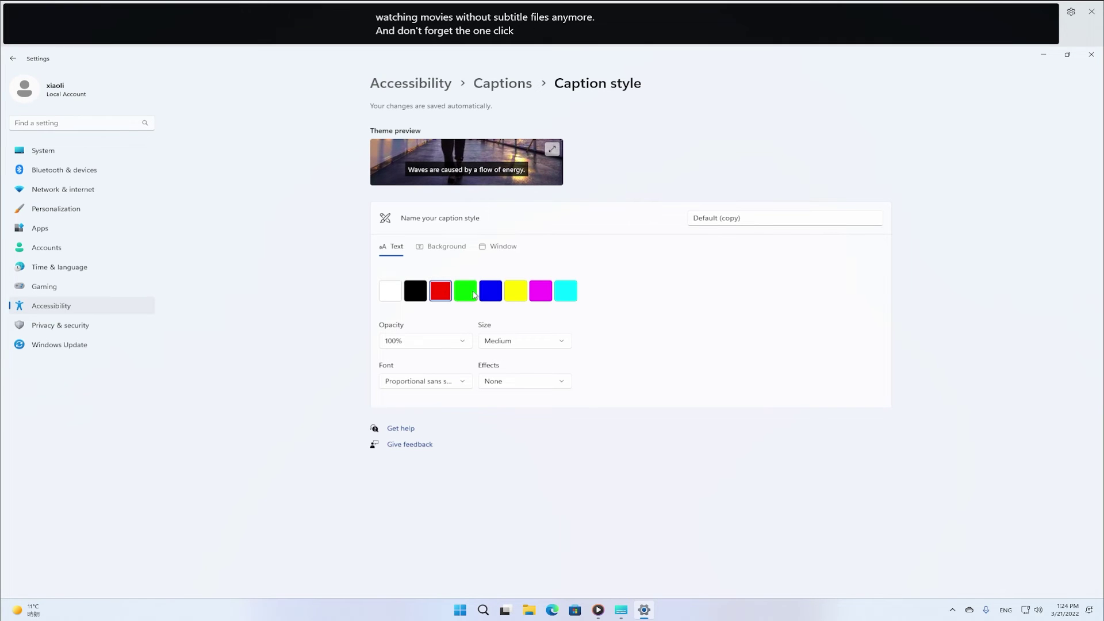
click(468, 295)
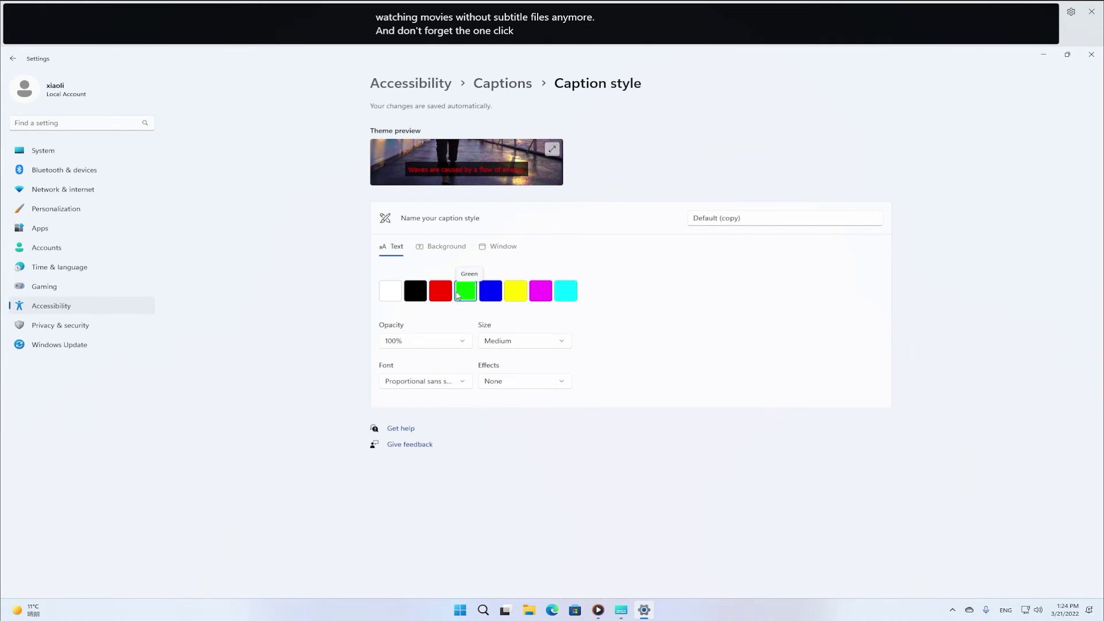
click(444, 296)
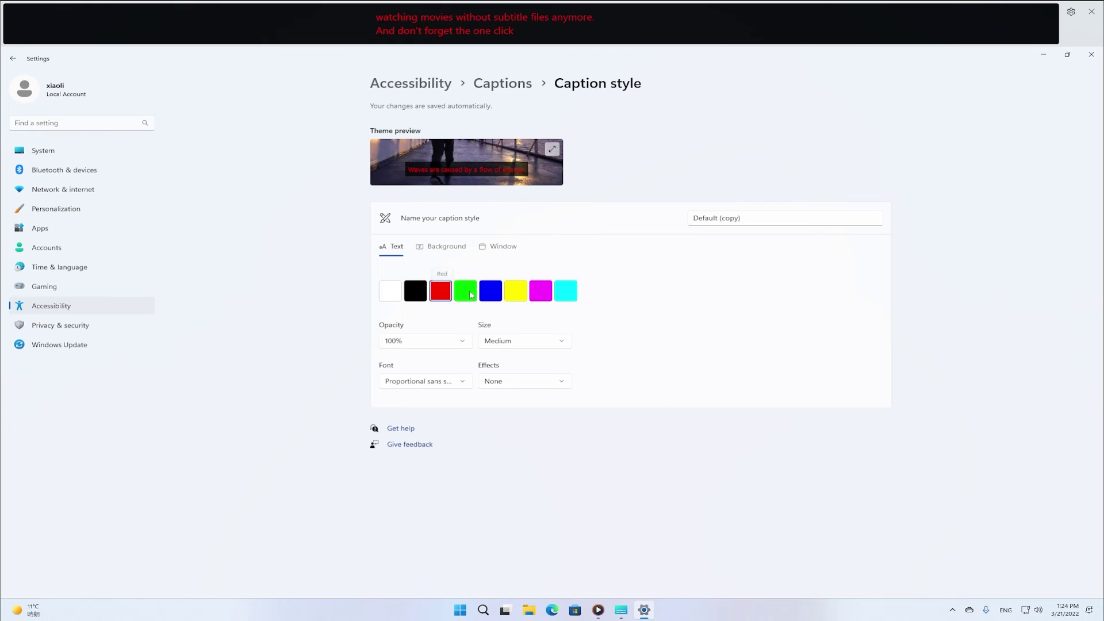
click(515, 295)
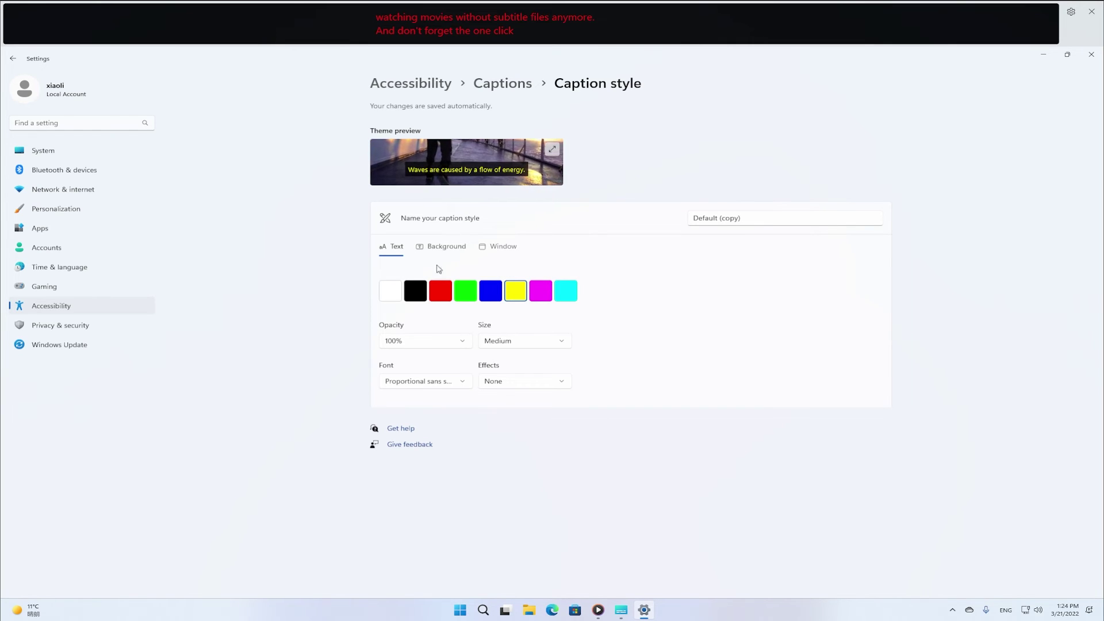
Set the caption text opacity to 75% and its size to Large
click(431, 341)
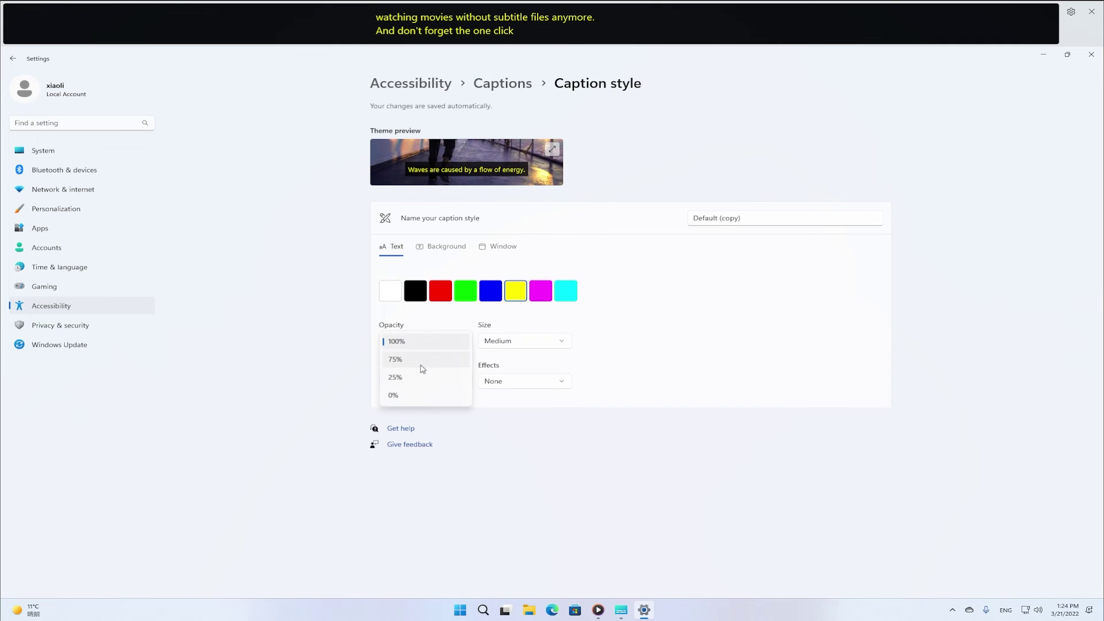
click(422, 367)
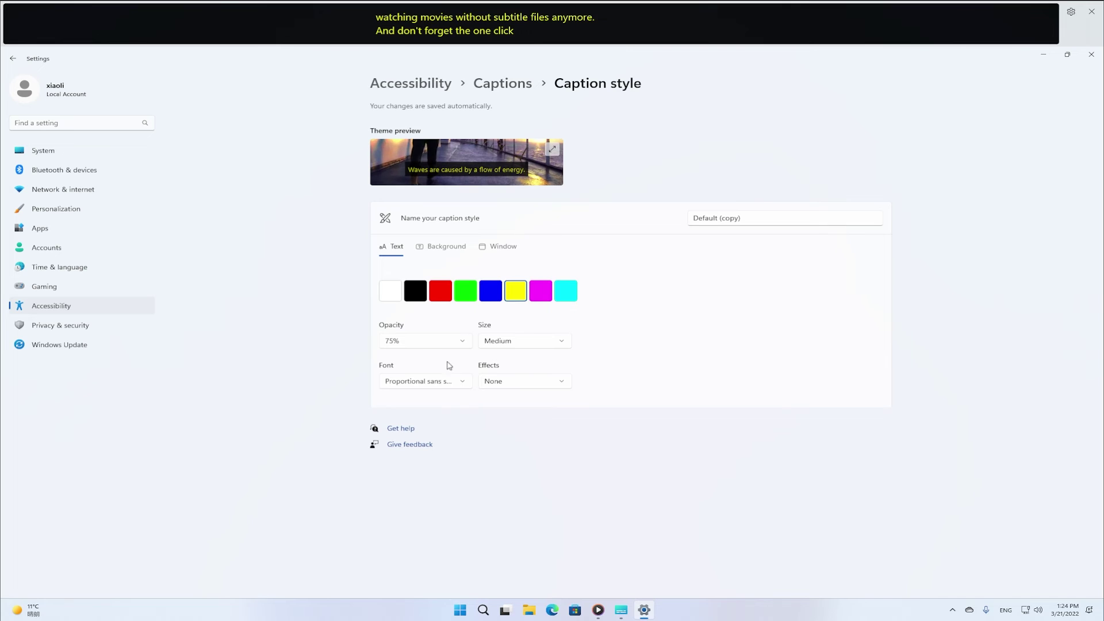
click(510, 342)
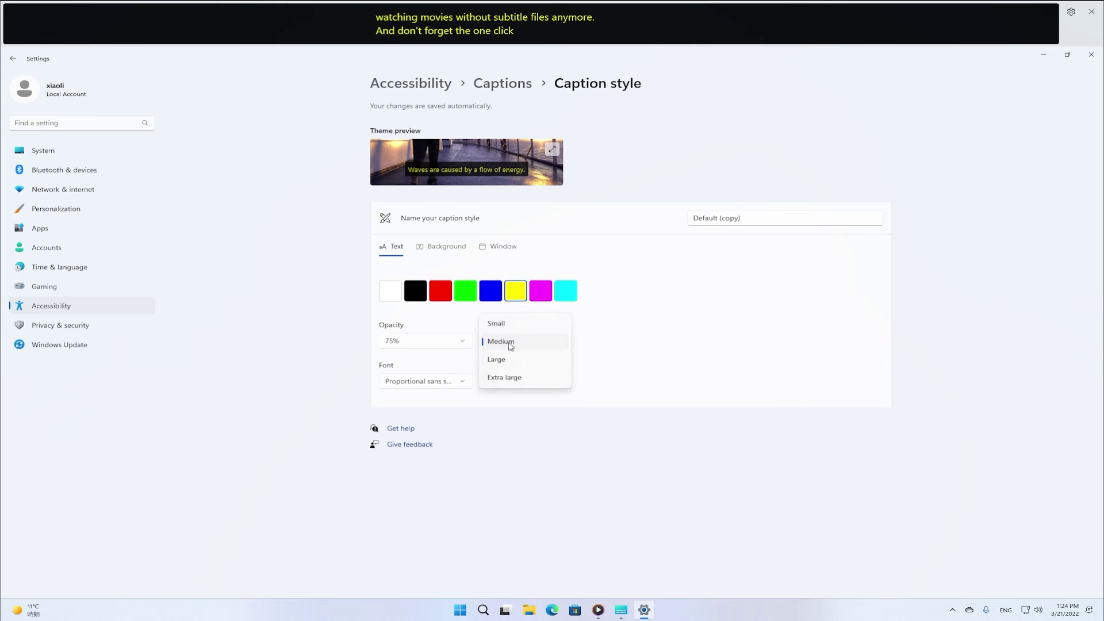
click(510, 359)
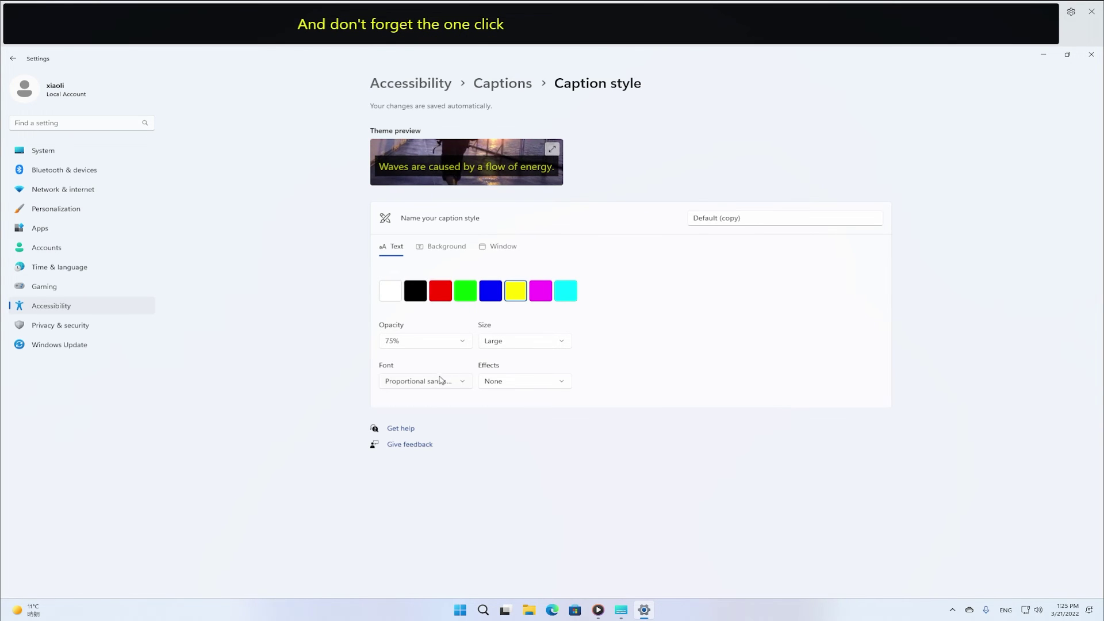
Look through the available font and effects options for the caption text without changing them
click(457, 383)
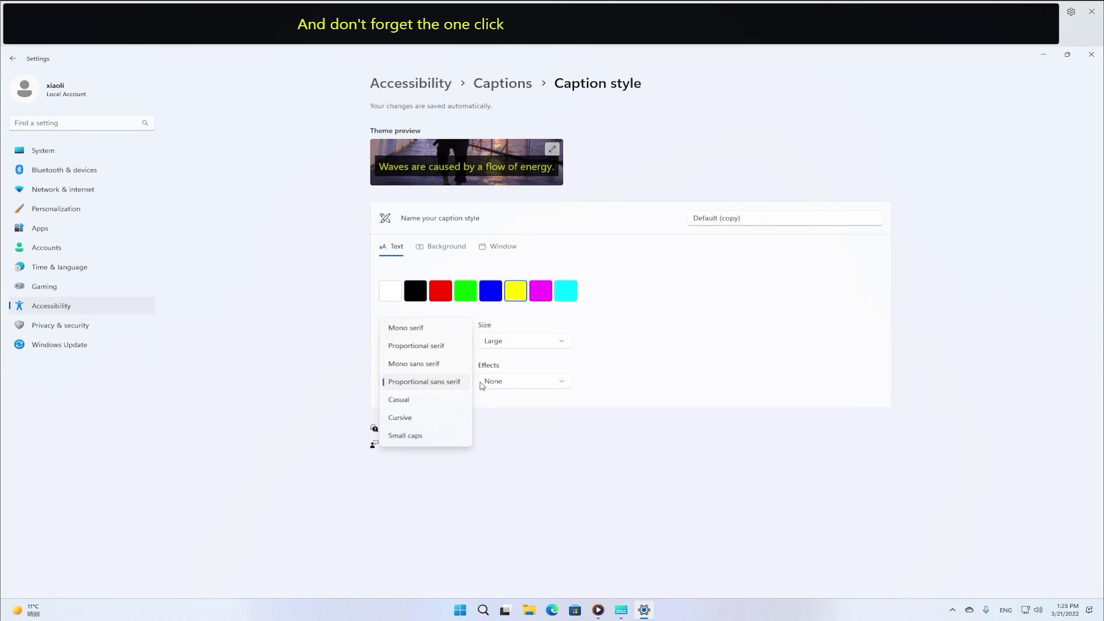
click(543, 386)
click(542, 387)
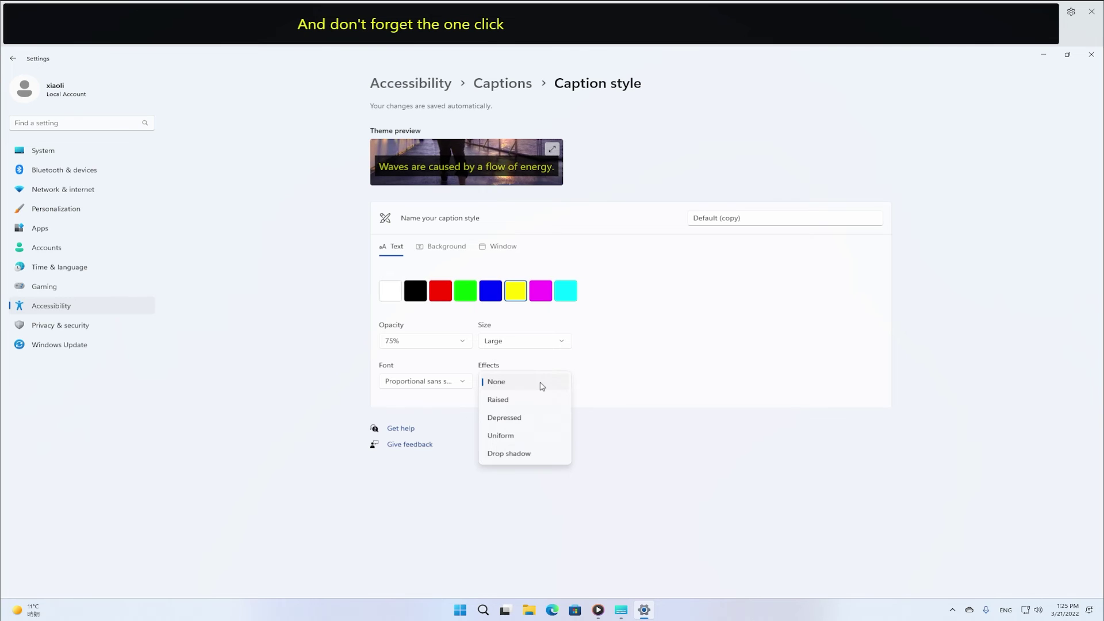
key(Escape)
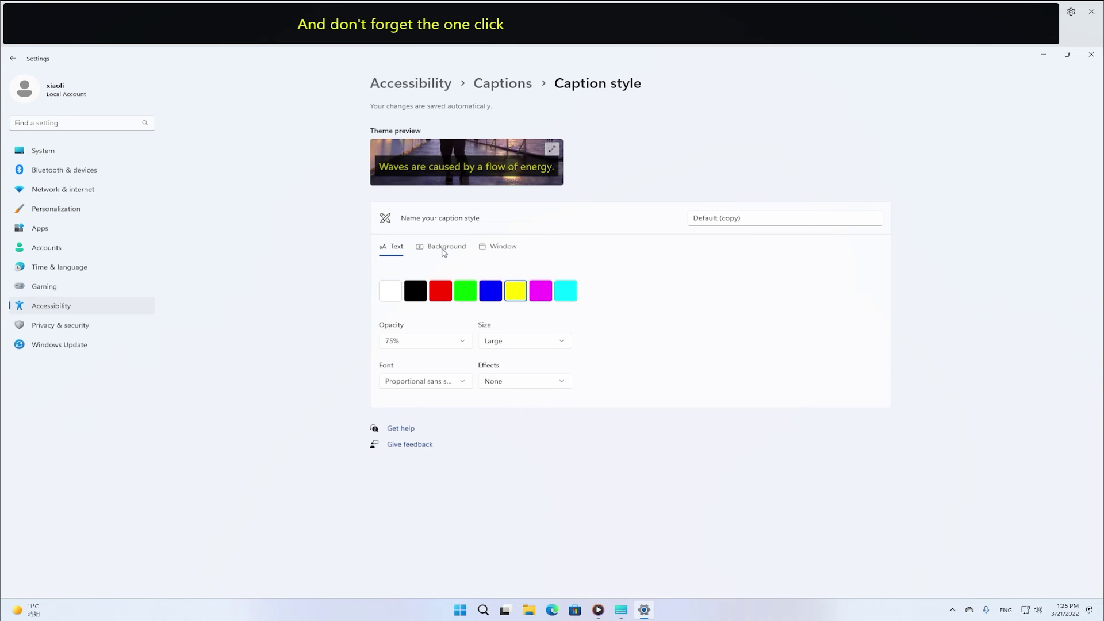
Set the caption background color to white, trying 100% opacity before setting it to 0%
click(443, 252)
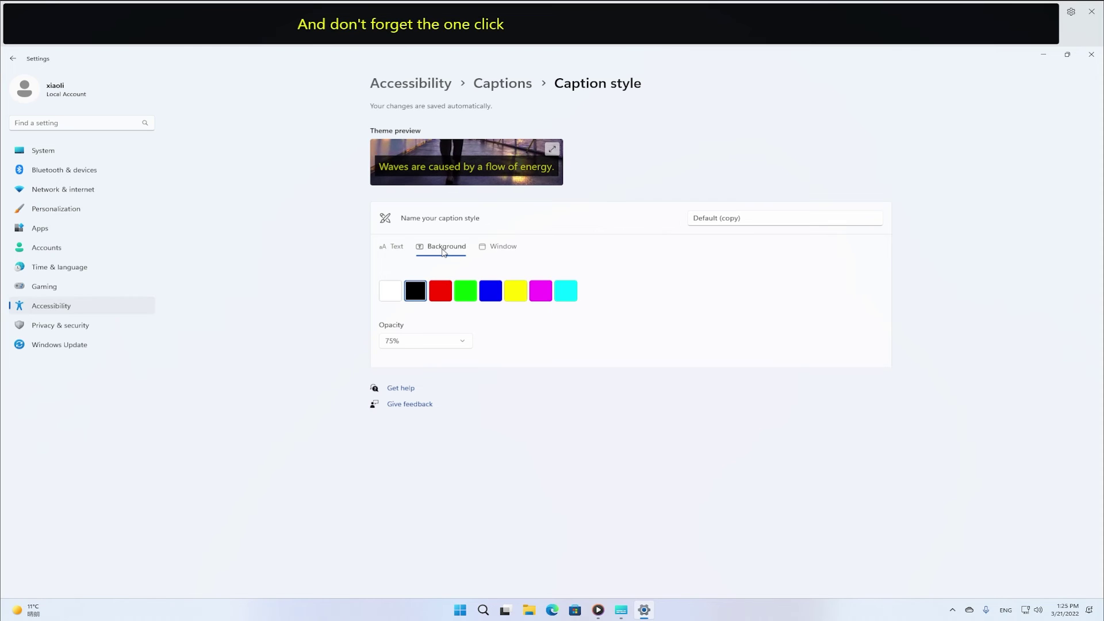
click(391, 290)
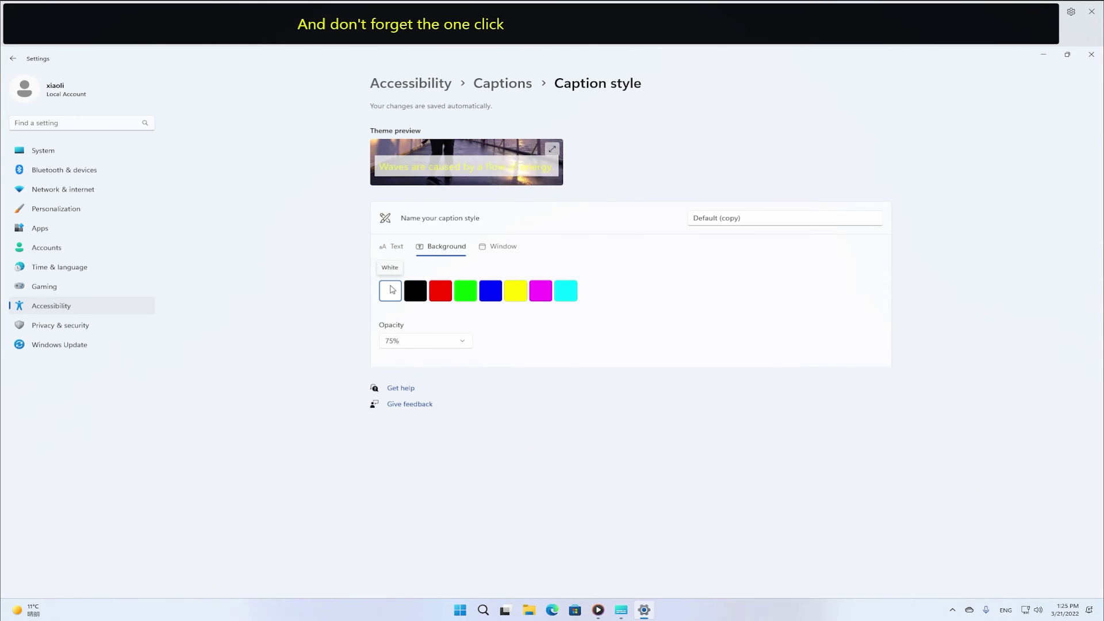
click(464, 342)
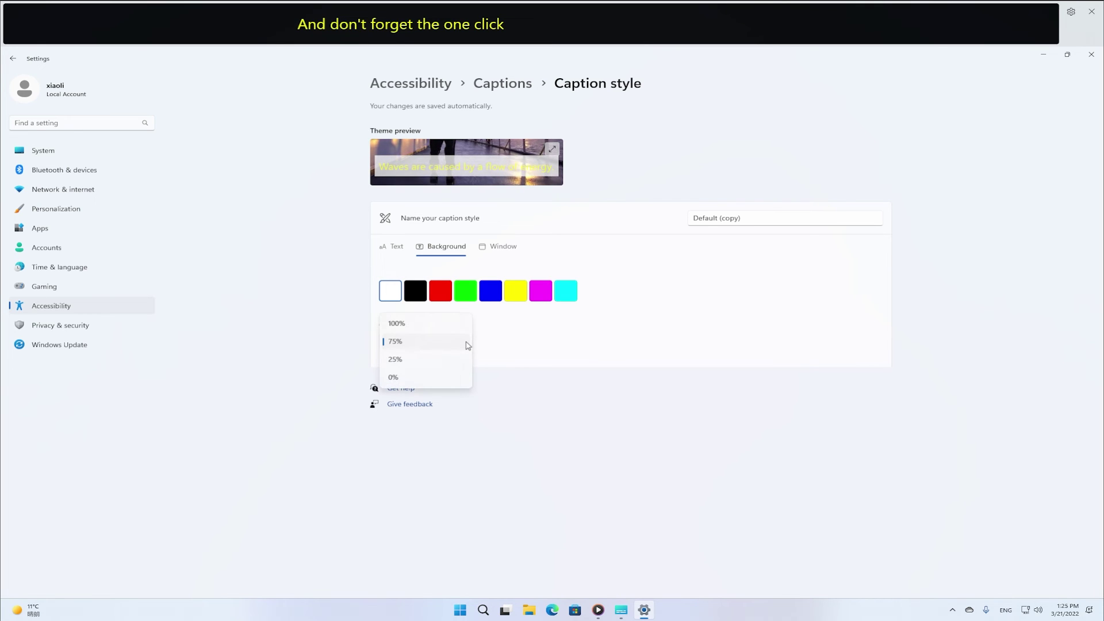
click(431, 324)
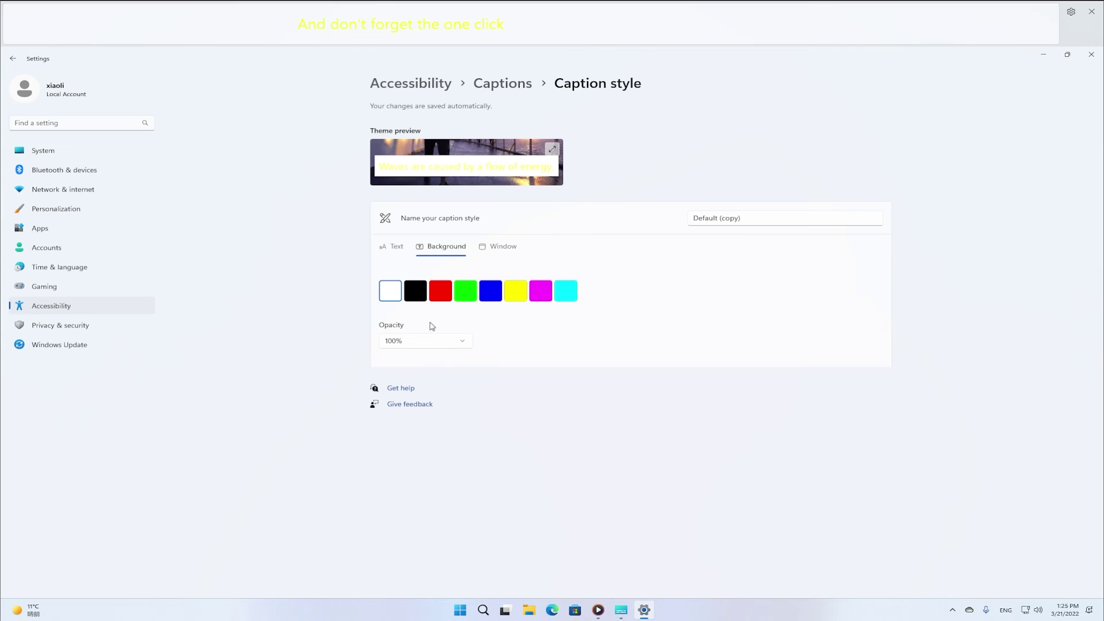
click(460, 342)
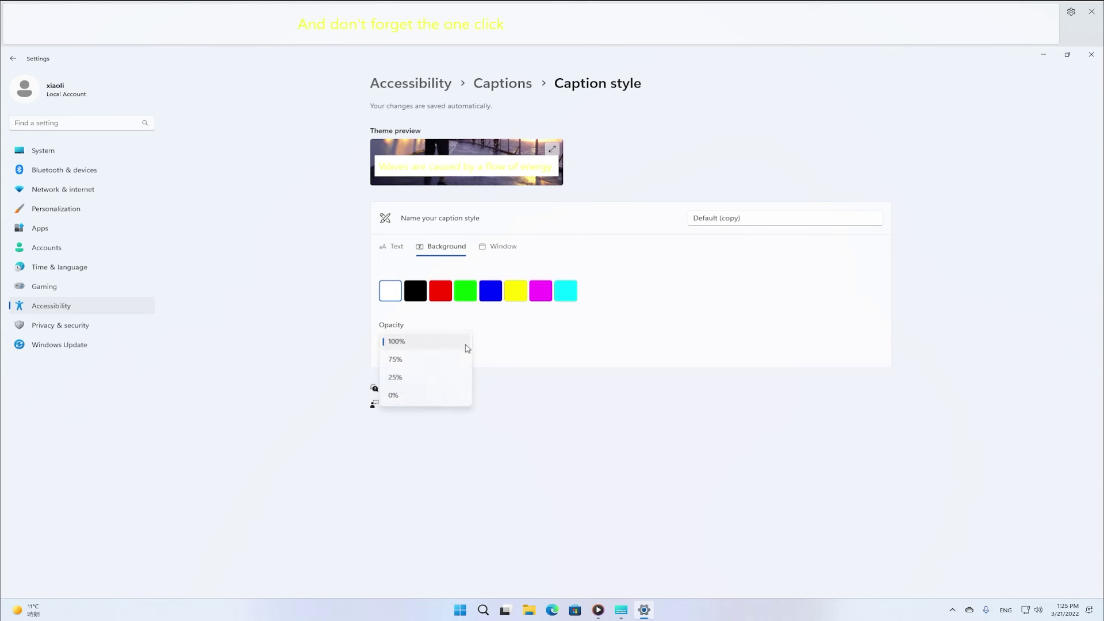
click(445, 397)
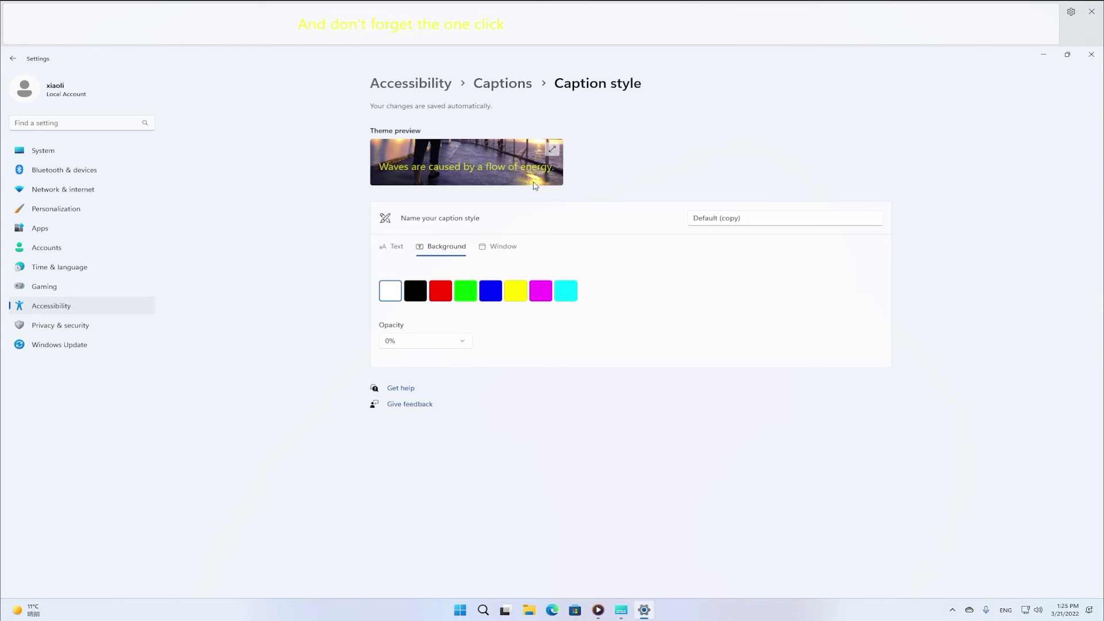
Try the caption window at 100% opacity and set it back to 0%
click(504, 247)
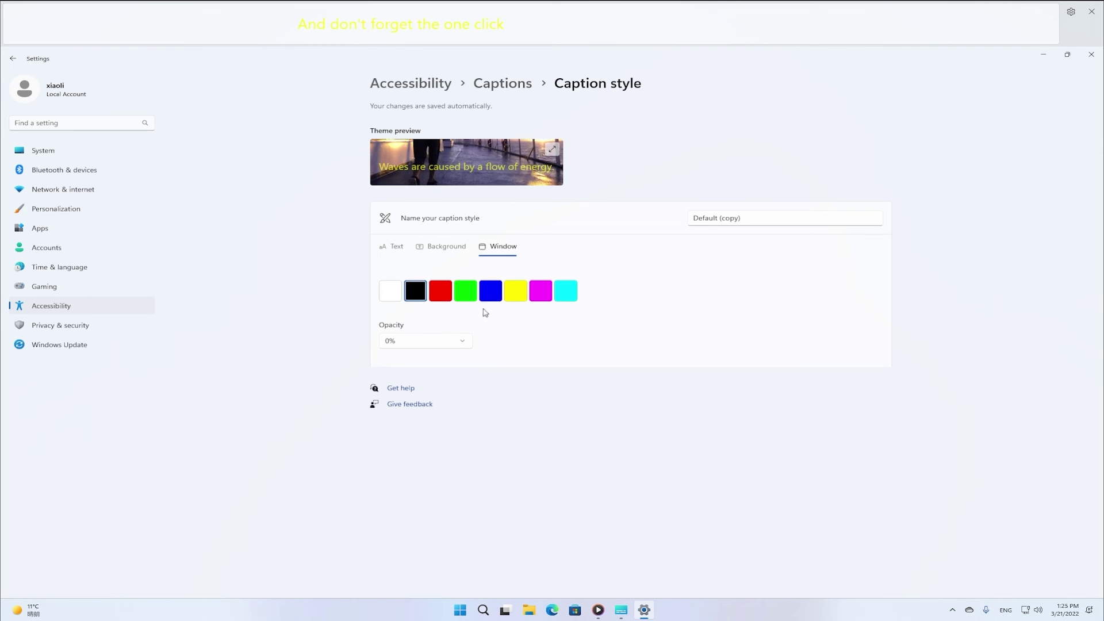
click(467, 345)
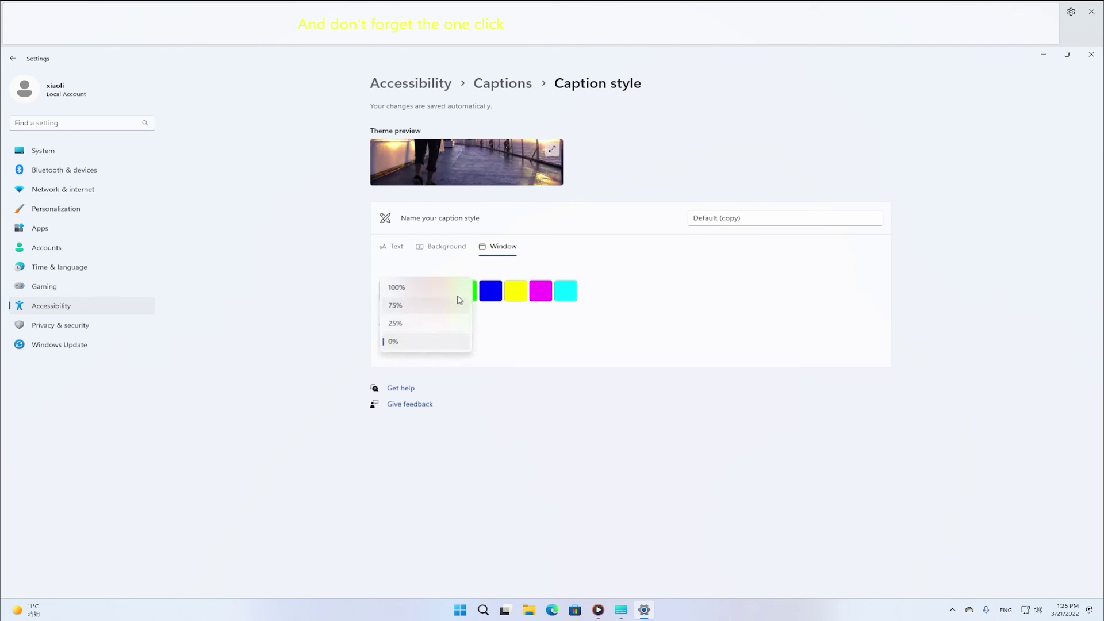
click(459, 290)
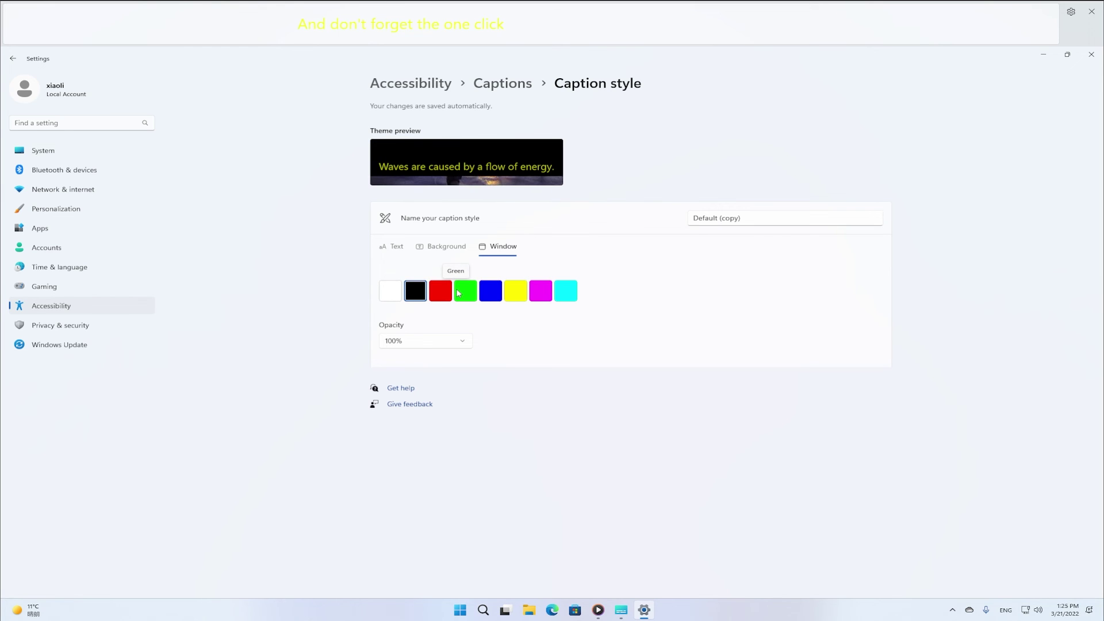
click(463, 344)
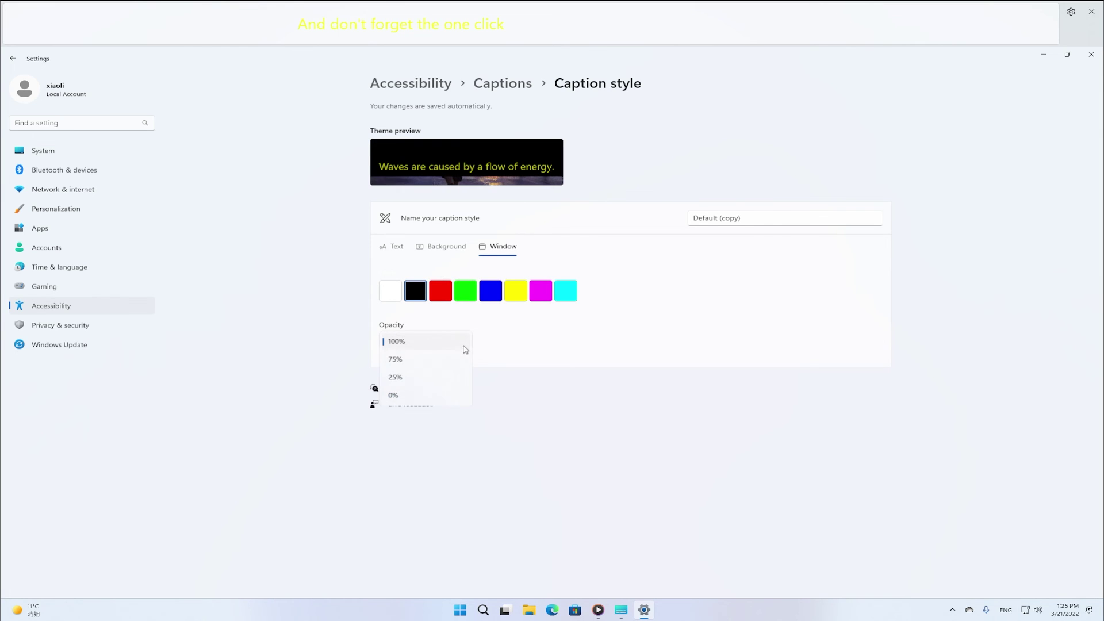
click(435, 395)
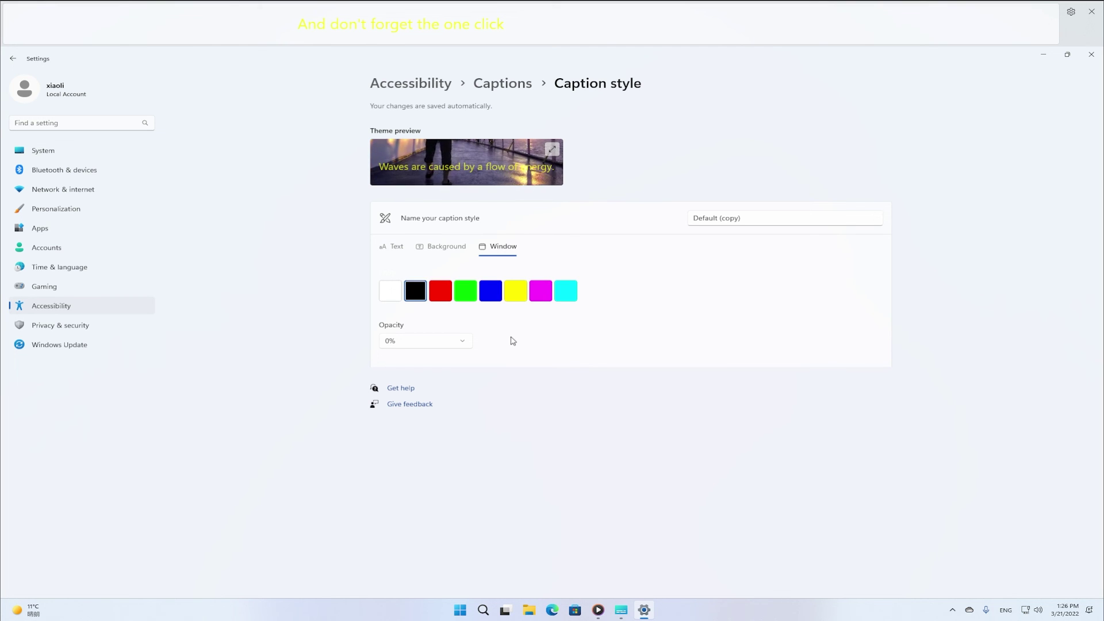
Open the Widgets board
click(68, 617)
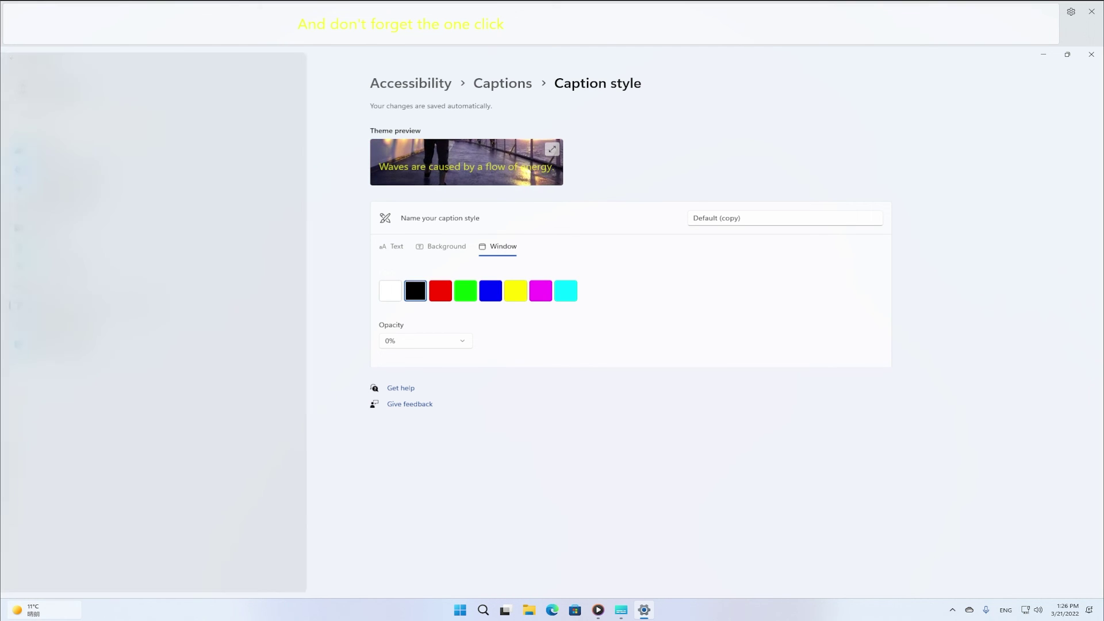